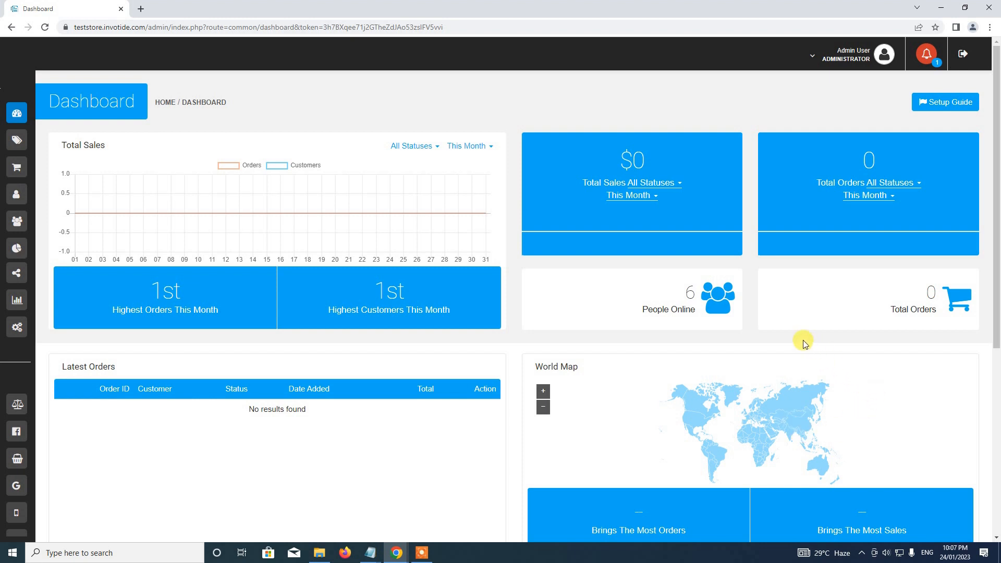
Open Settings > Modules and filter the module category to Store Design
mouse_move(13, 108)
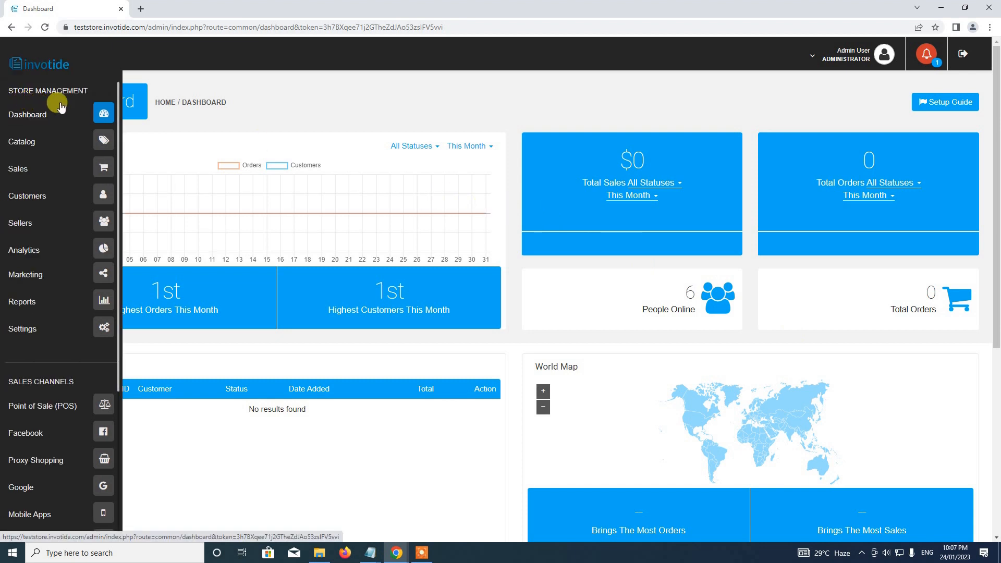
click(61, 106)
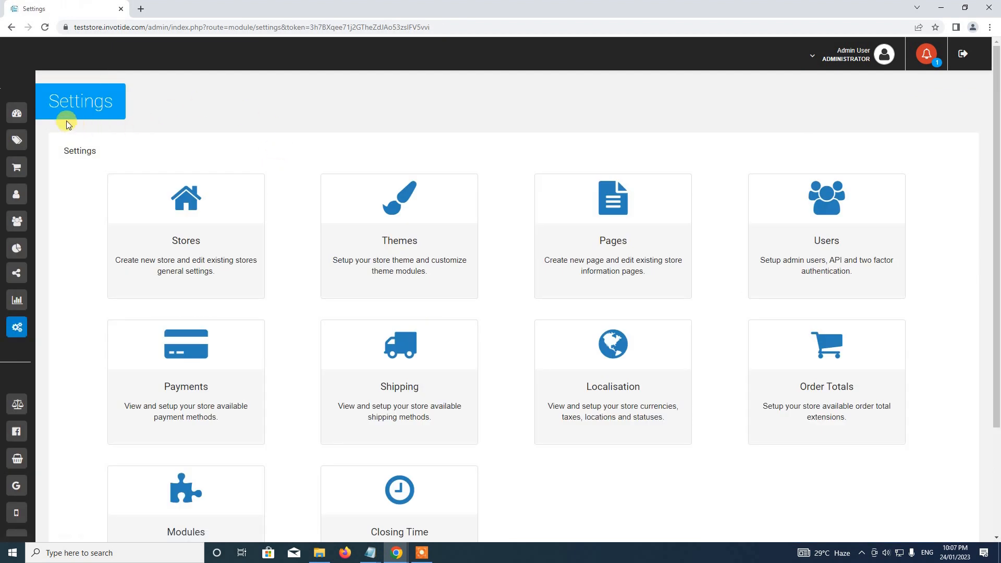
scroll(217, 136, down, 3)
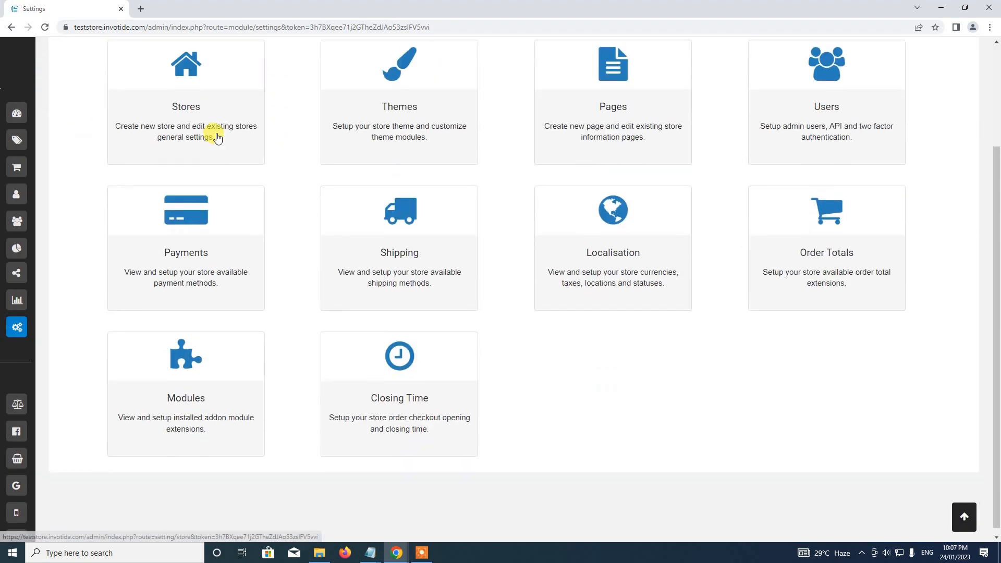
click(190, 380)
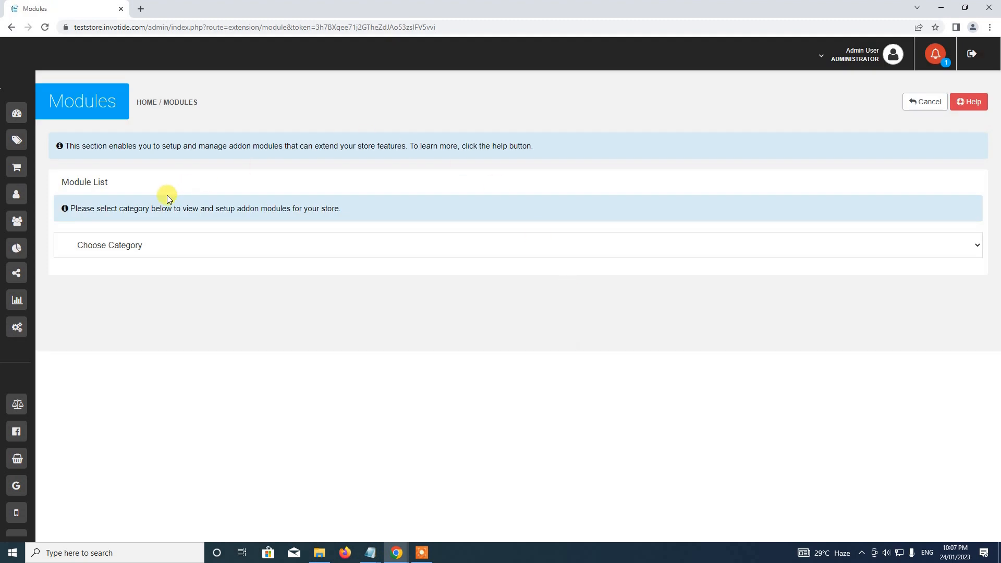
click(167, 245)
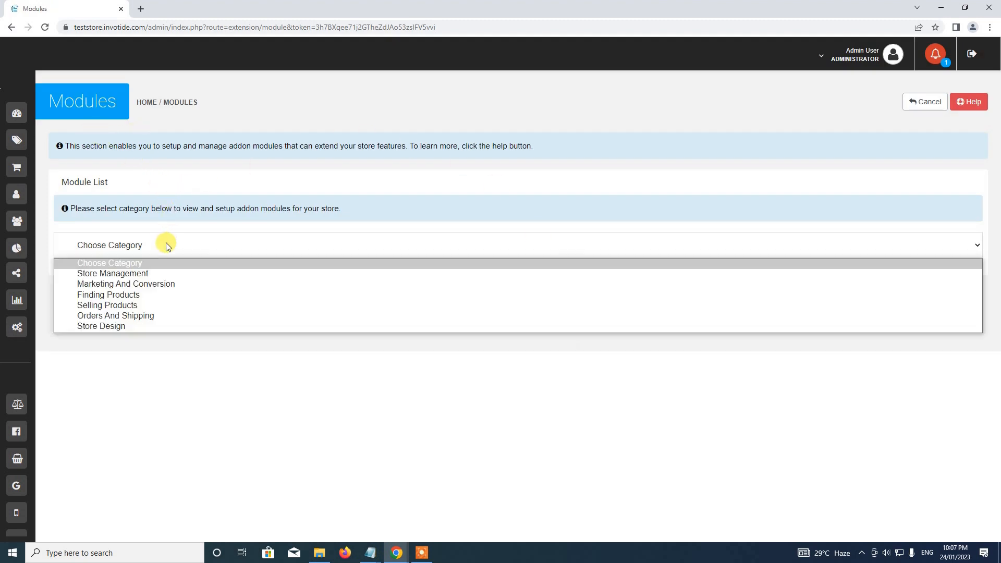
click(142, 325)
scroll(226, 276, down, 3)
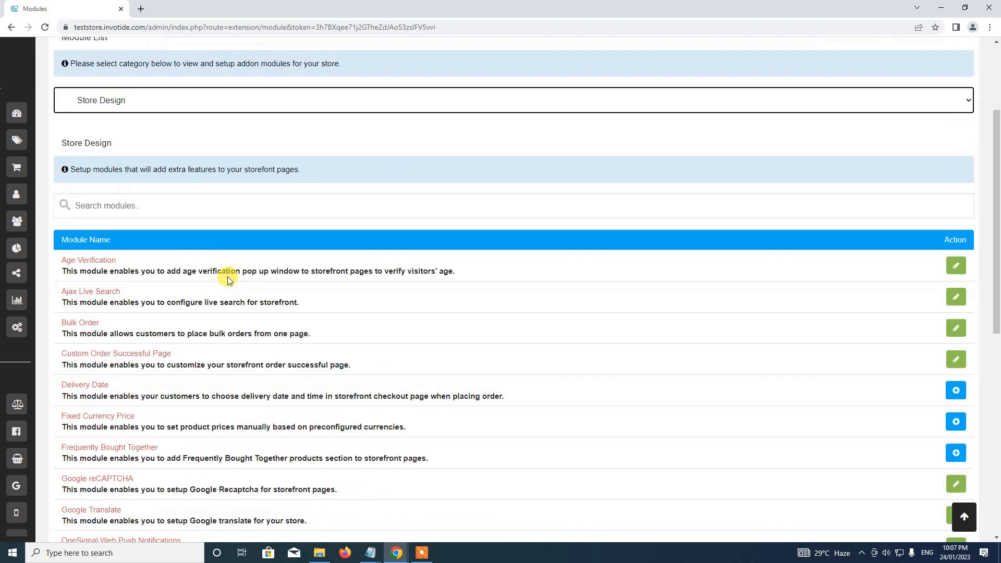
Search the modules for 'delivery date' to narrow the list to Delivery Date
click(219, 194)
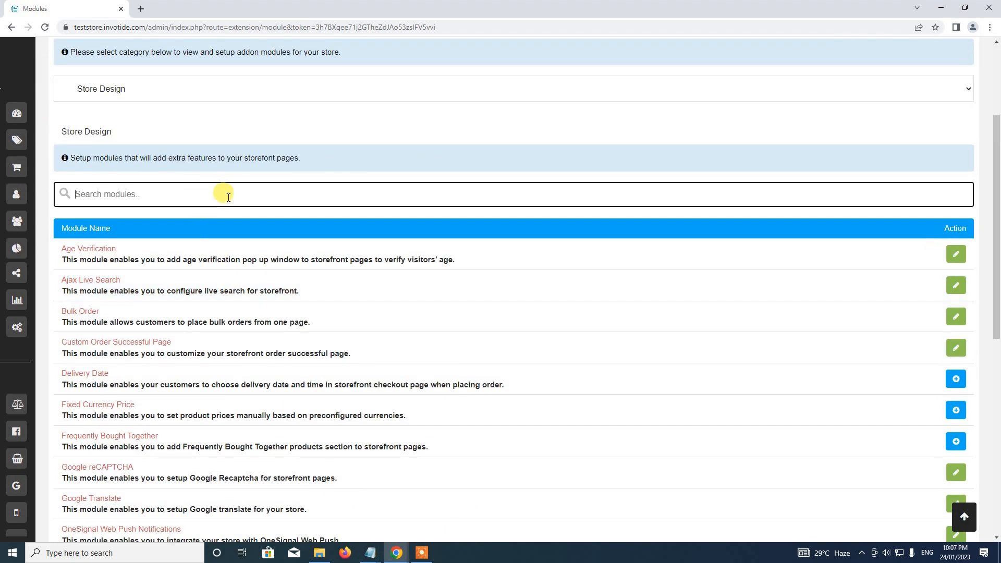
text(delivey)
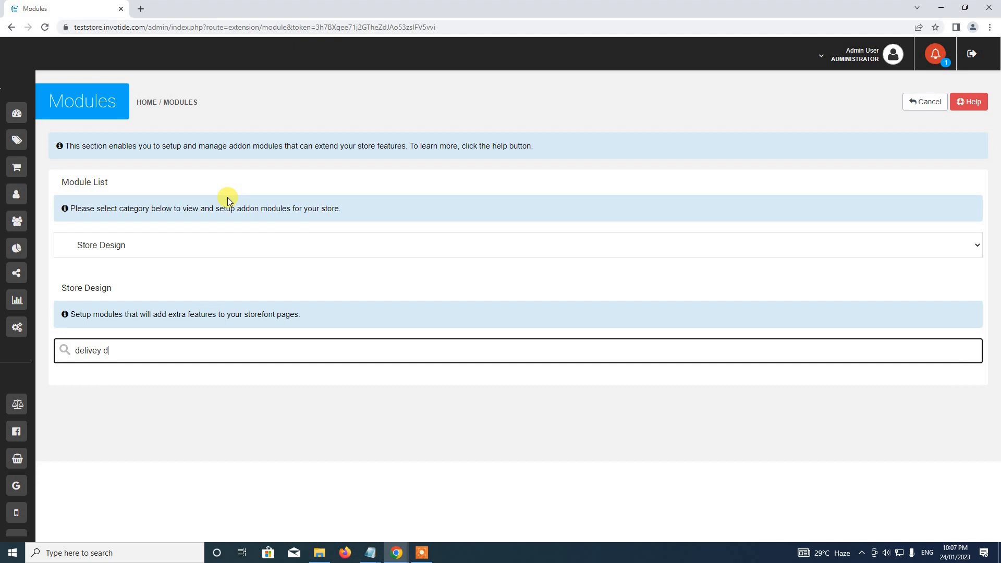
key(BackSpace)
text(r)
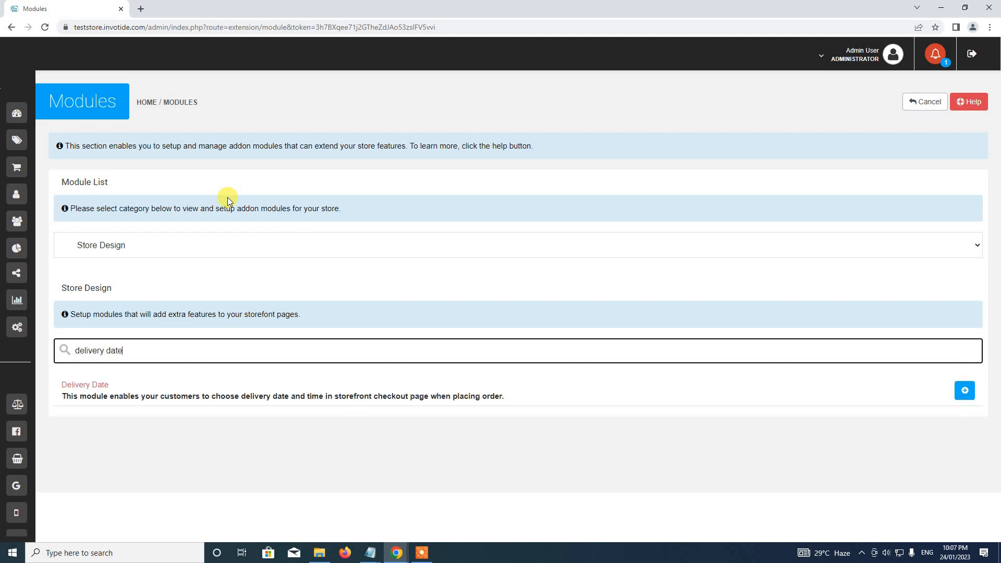
Install the Delivery Date module, review its settings page and dismiss the Success banner
click(966, 391)
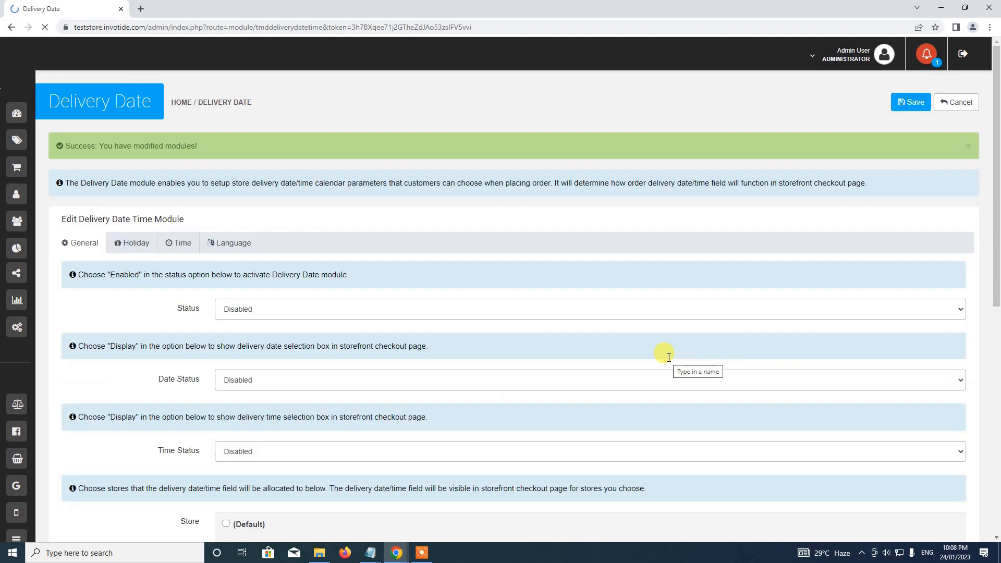
scroll(458, 260, down, 4)
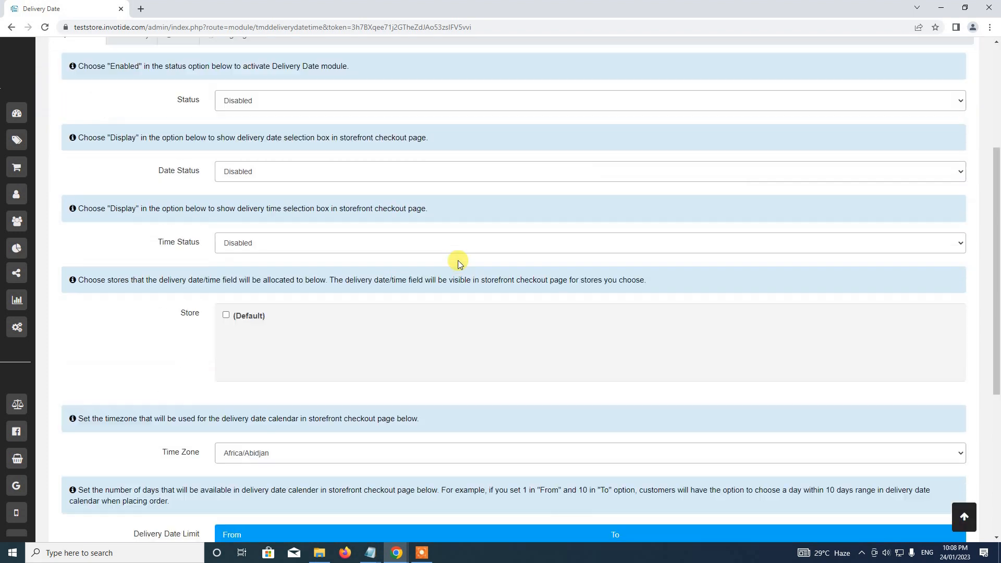
scroll(454, 261, down, 5)
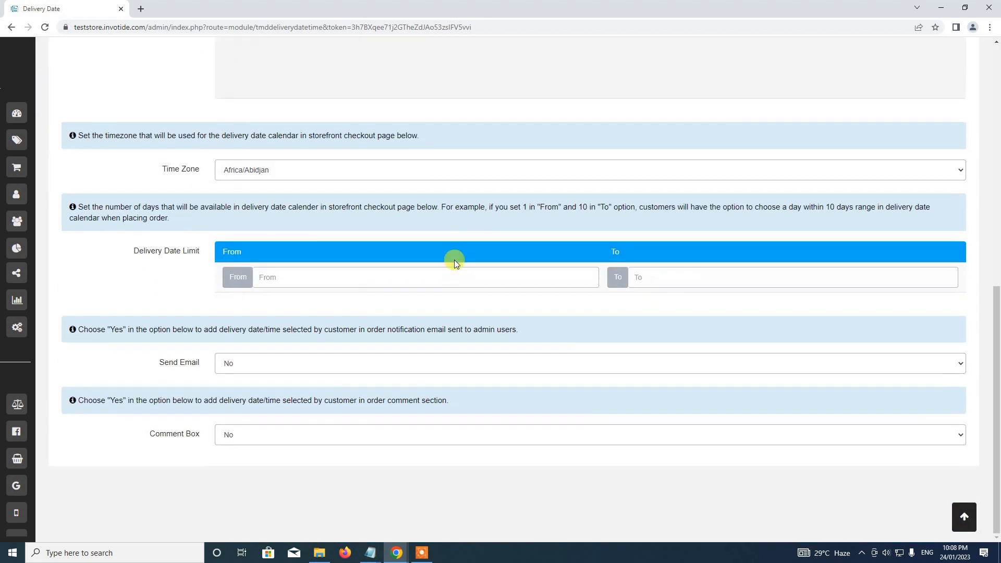
scroll(455, 259, up, 8)
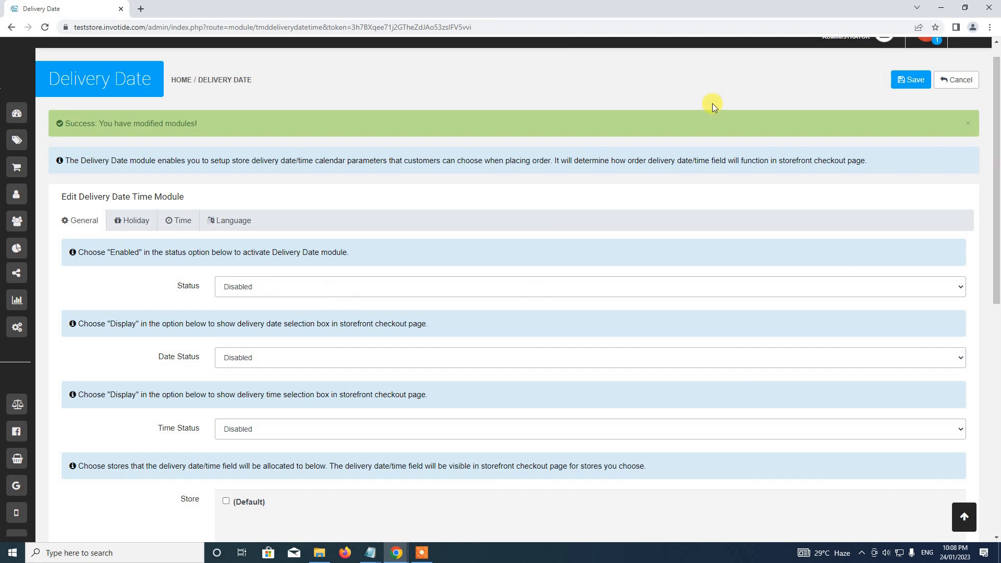
click(968, 124)
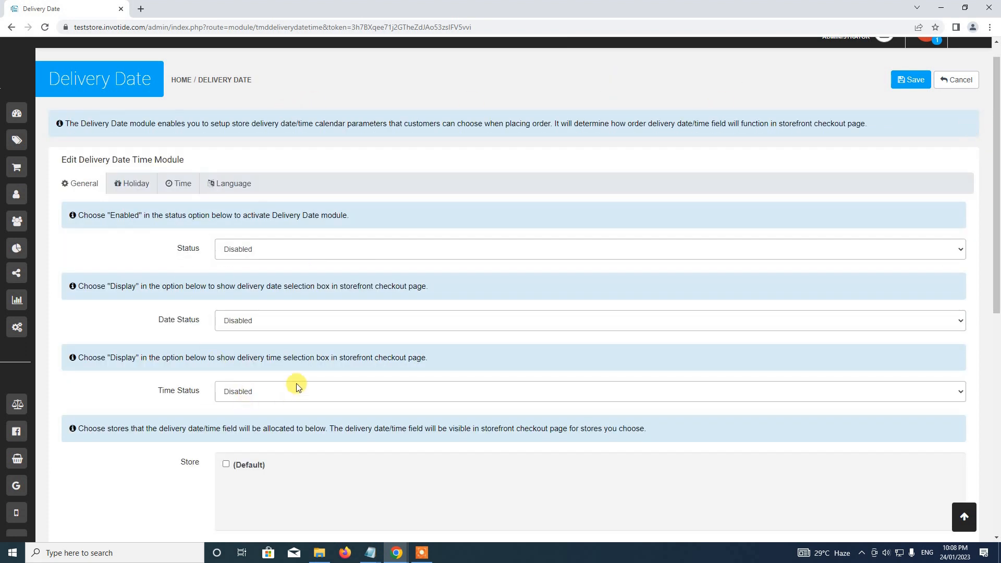
scroll(296, 381, down, 6)
scroll(296, 378, up, 6)
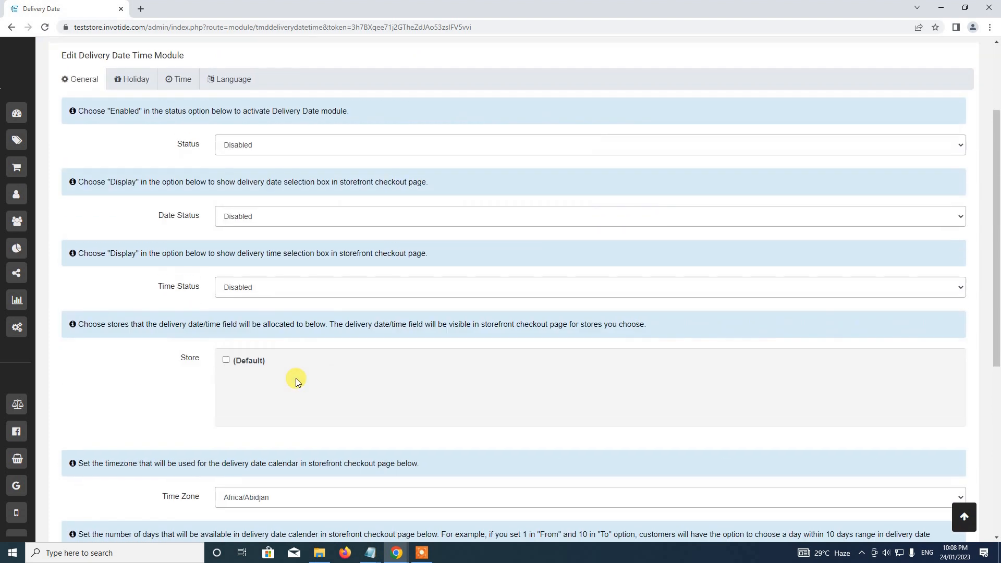
click(249, 277)
Set Status to Enabled and both Date Status and Time Status to Display Yes
click(249, 288)
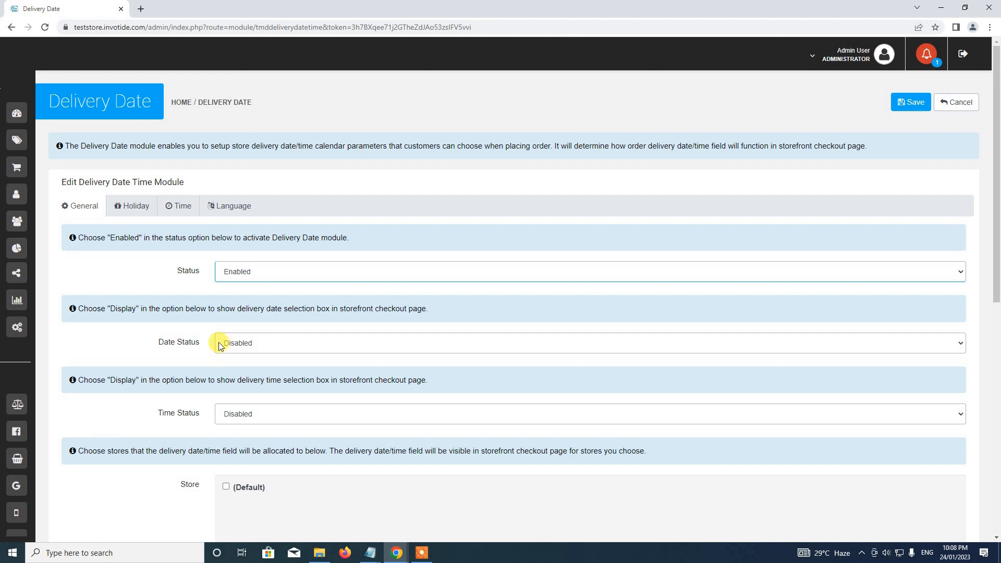
click(239, 342)
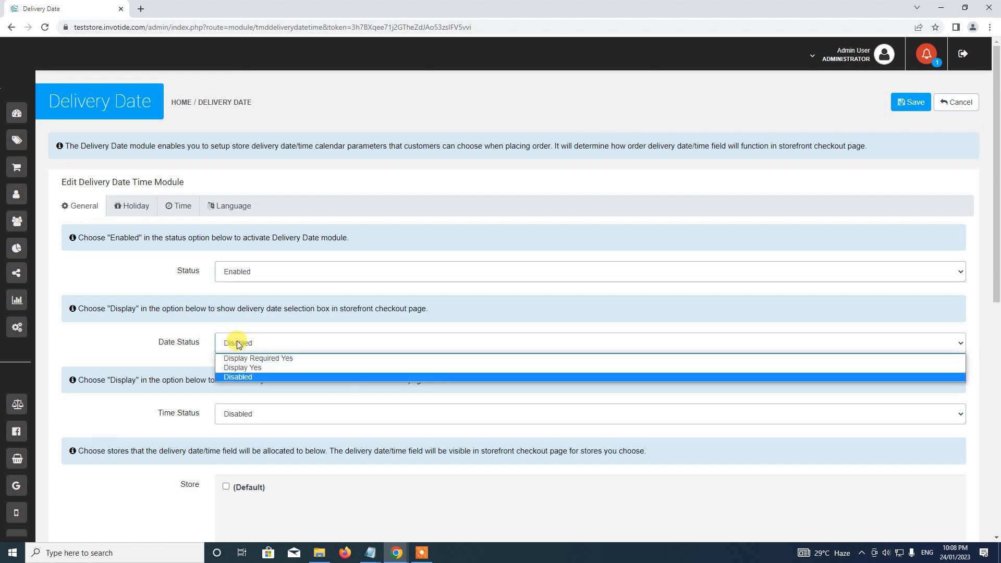
click(245, 368)
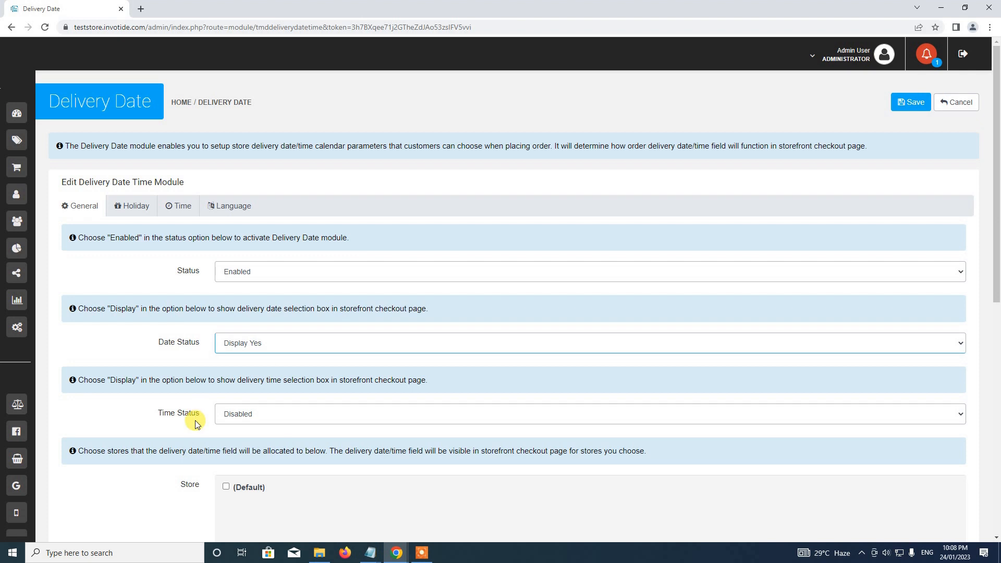
click(240, 417)
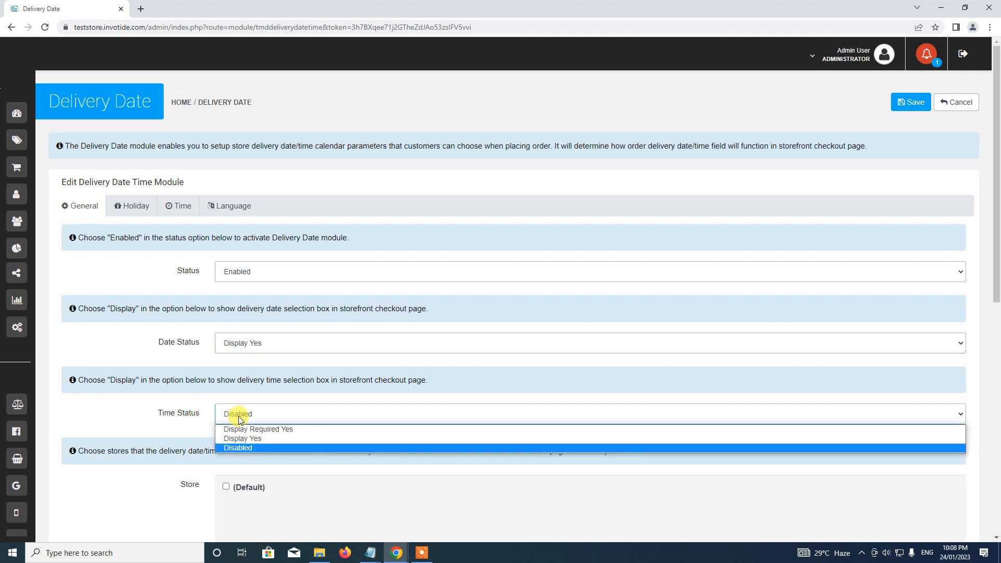
click(241, 438)
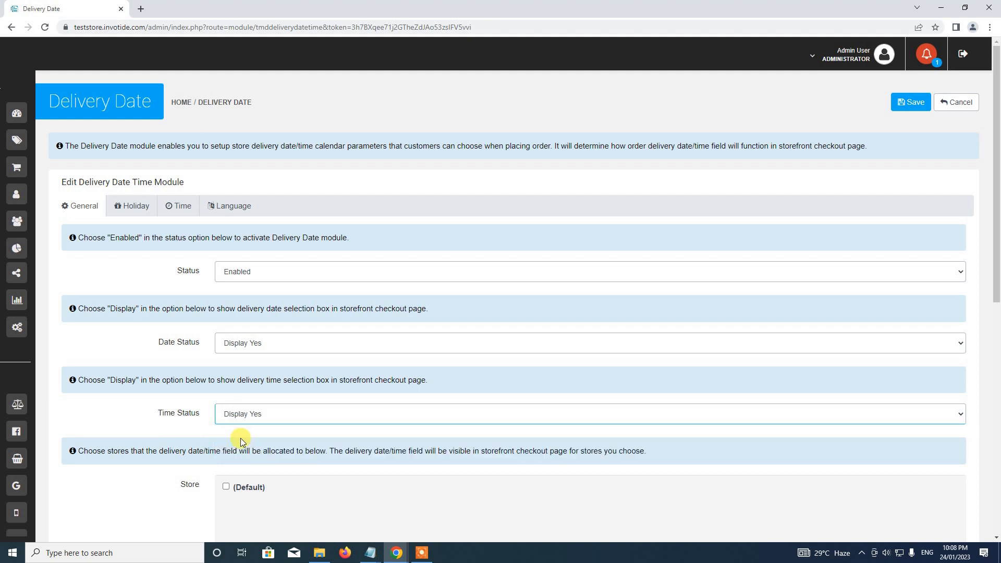
Tick the (Default) store so delivery date/time applies there
scroll(222, 399, down, 1)
scroll(220, 396, down, 3)
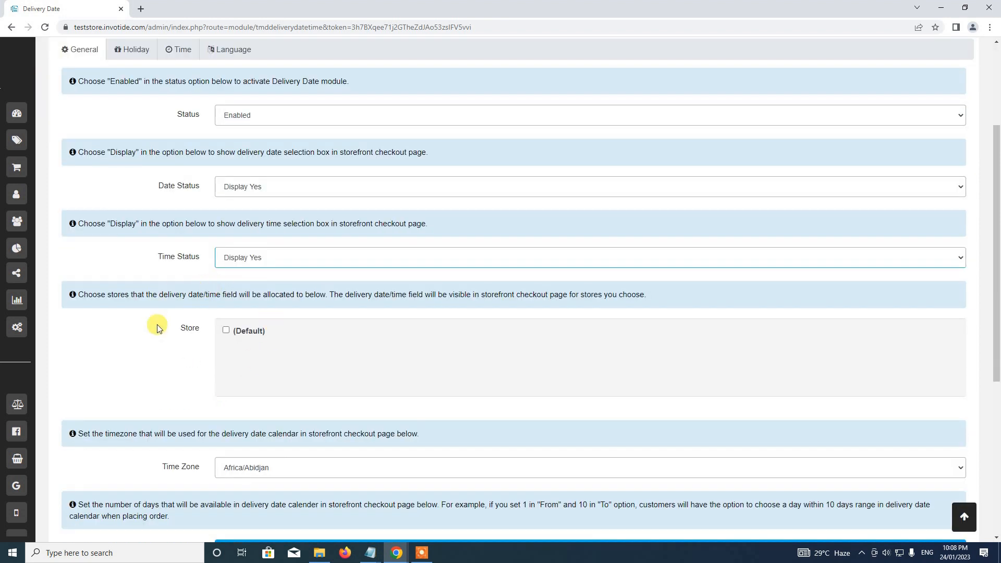
click(226, 332)
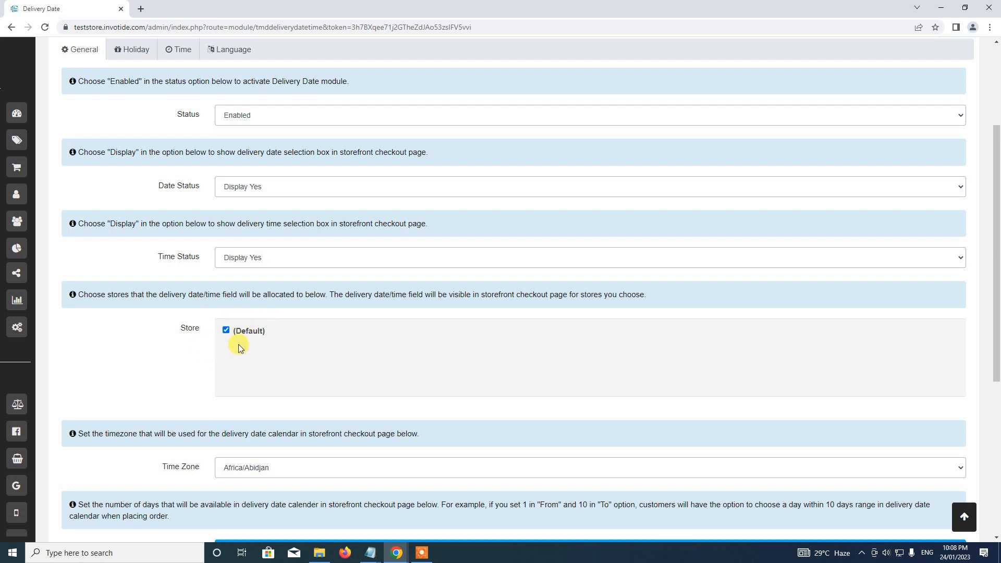
scroll(211, 358, down, 3)
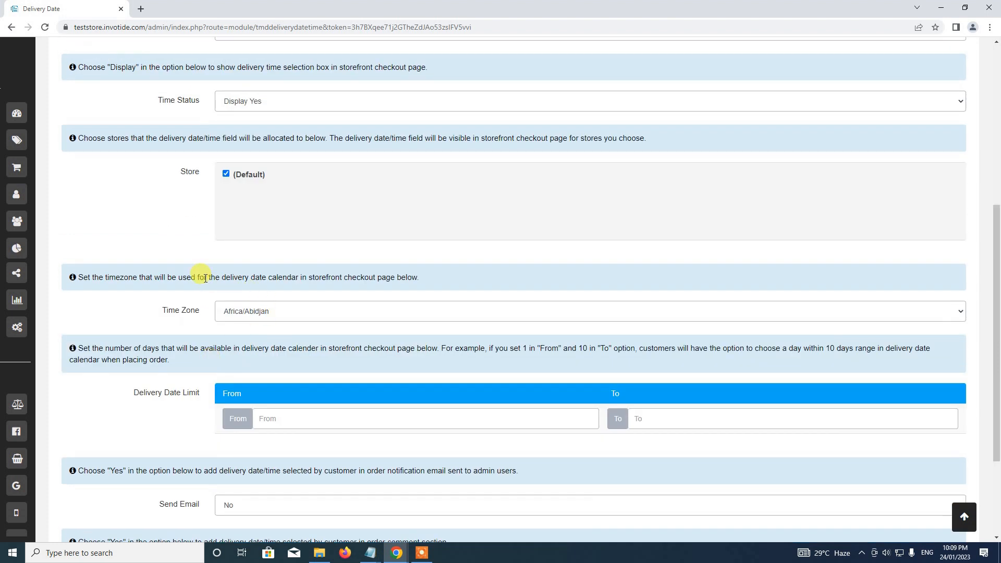
Choose Africa/Lagos as the Time Zone in the General settings
click(247, 311)
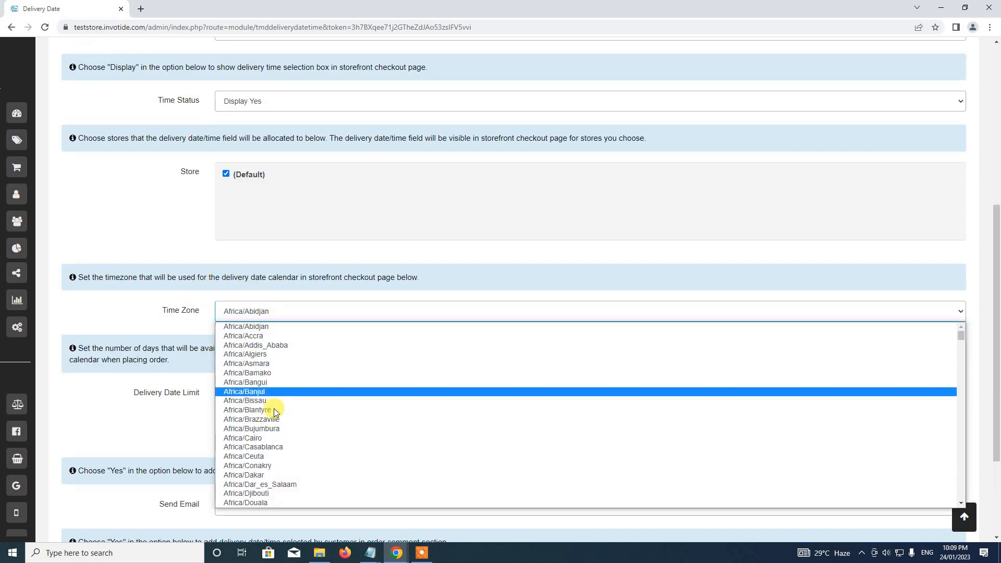
scroll(279, 438, down, 6)
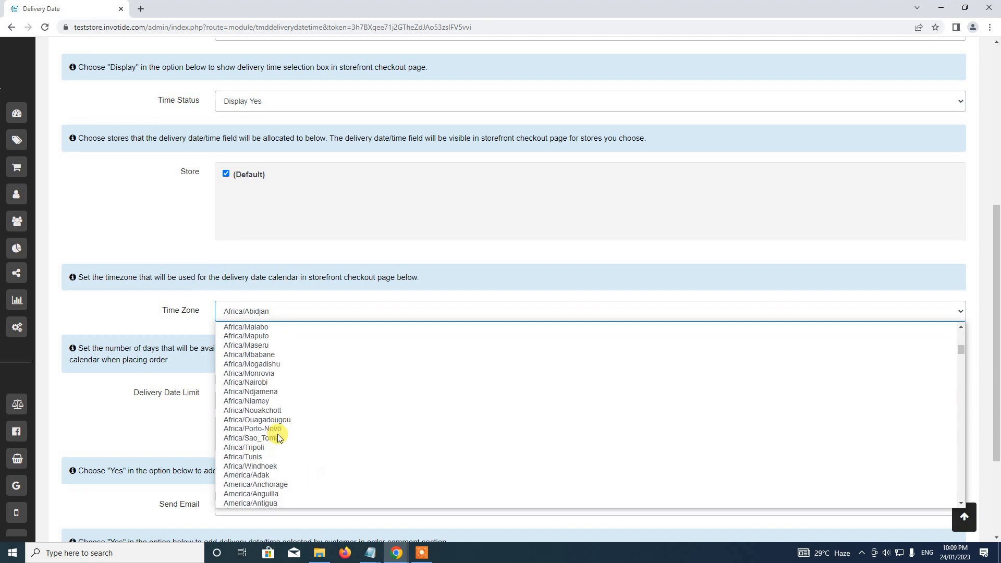
scroll(278, 438, up, 6)
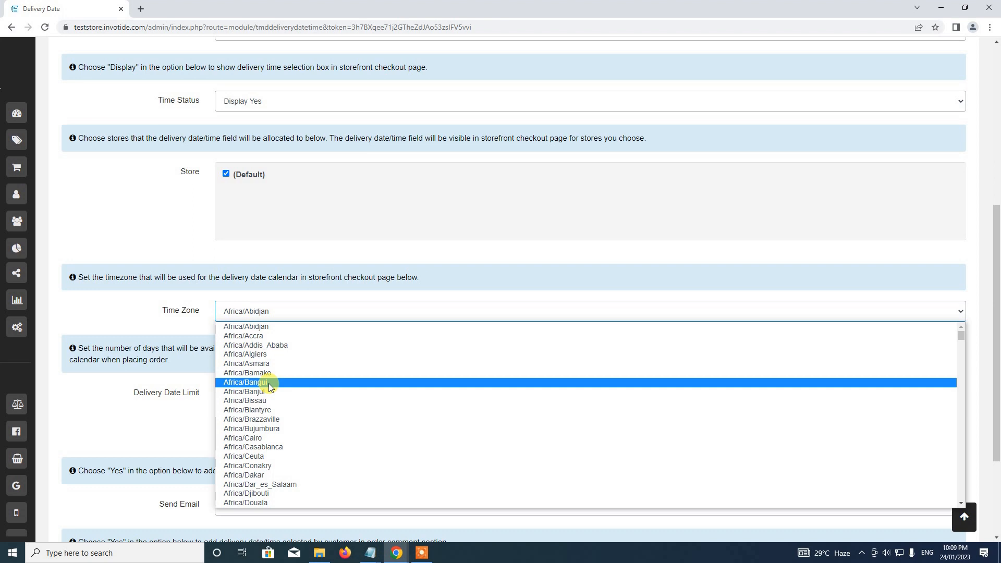
scroll(270, 387, down, 10)
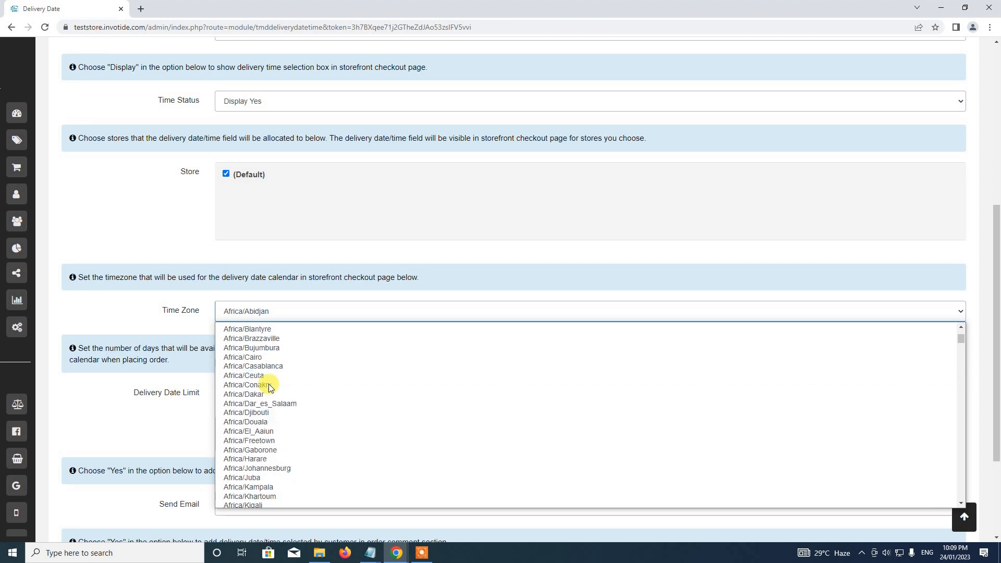
scroll(270, 387, up, 13)
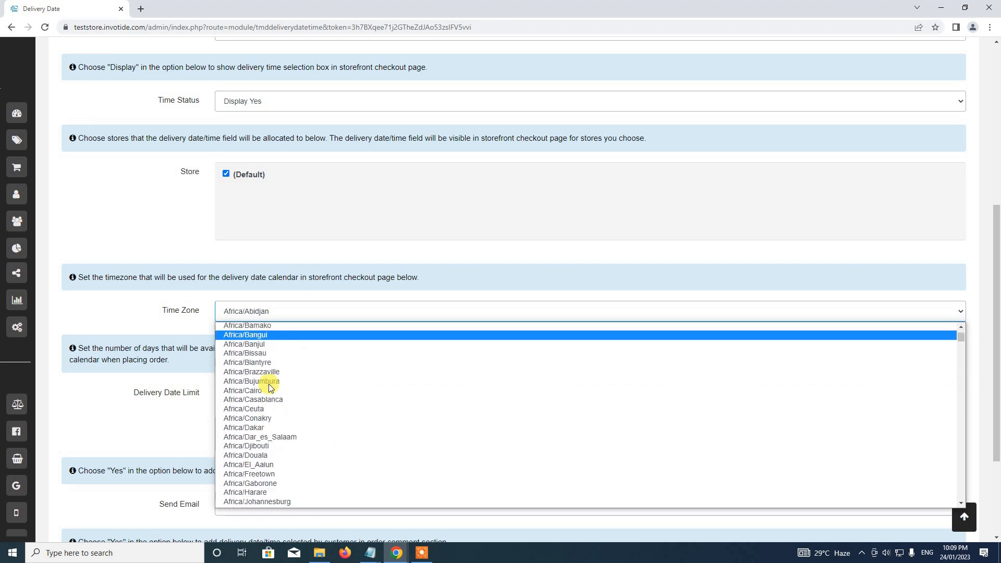
scroll(270, 387, down, 8)
scroll(270, 388, up, 4)
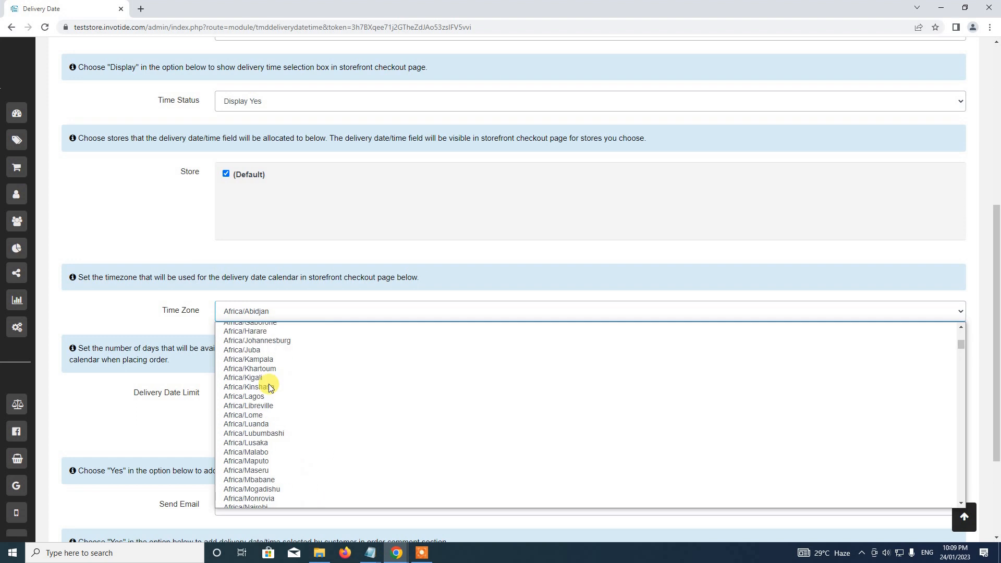
scroll(270, 387, up, 2)
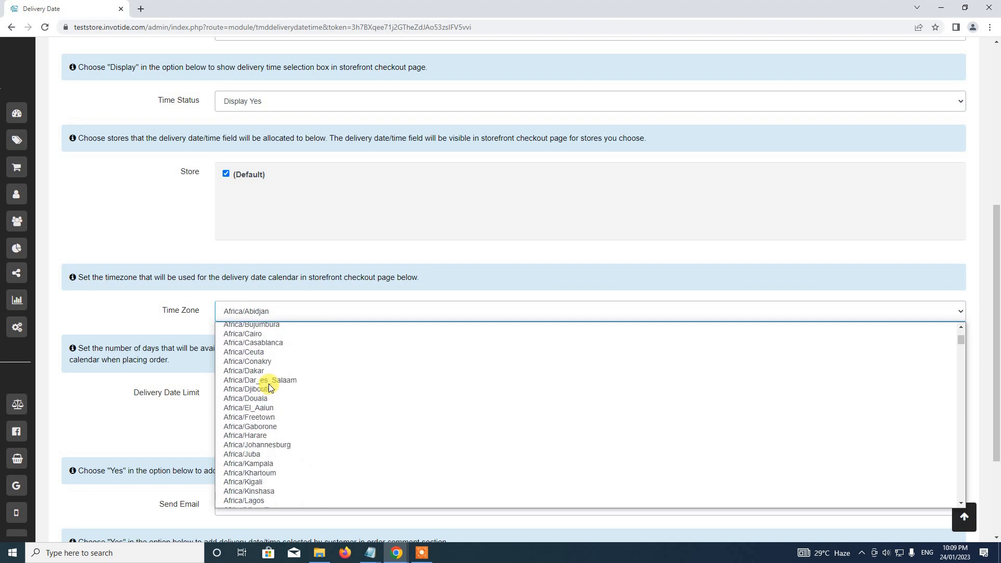
click(283, 501)
scroll(234, 315, down, 3)
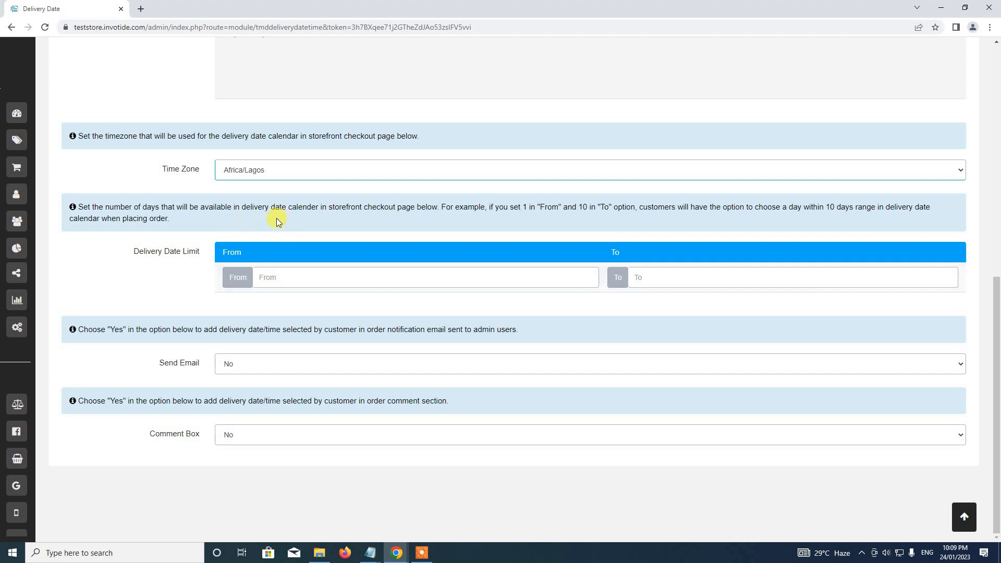
Set the Delivery Date Limit From to 1 and To to 10 days
click(350, 268)
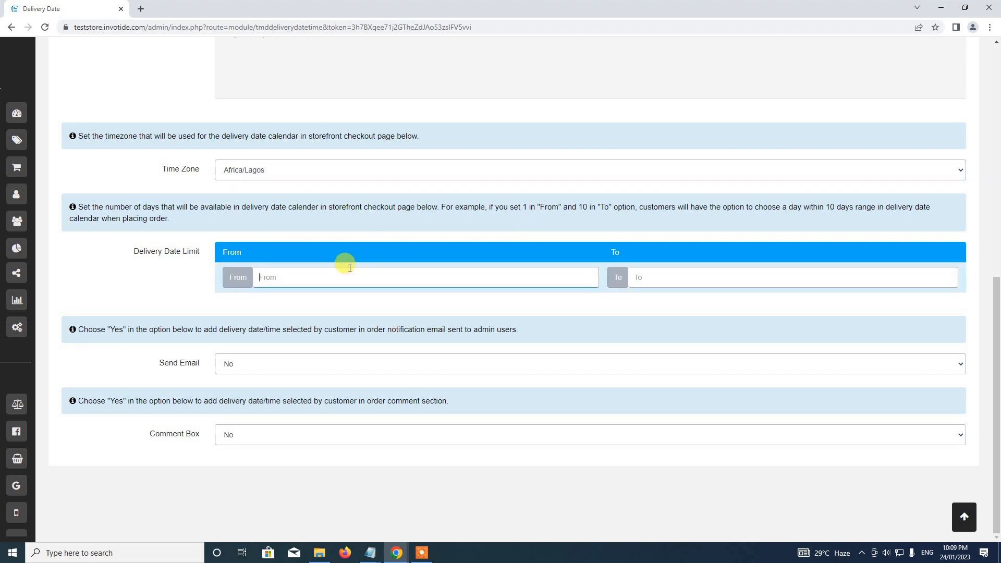
click(662, 284)
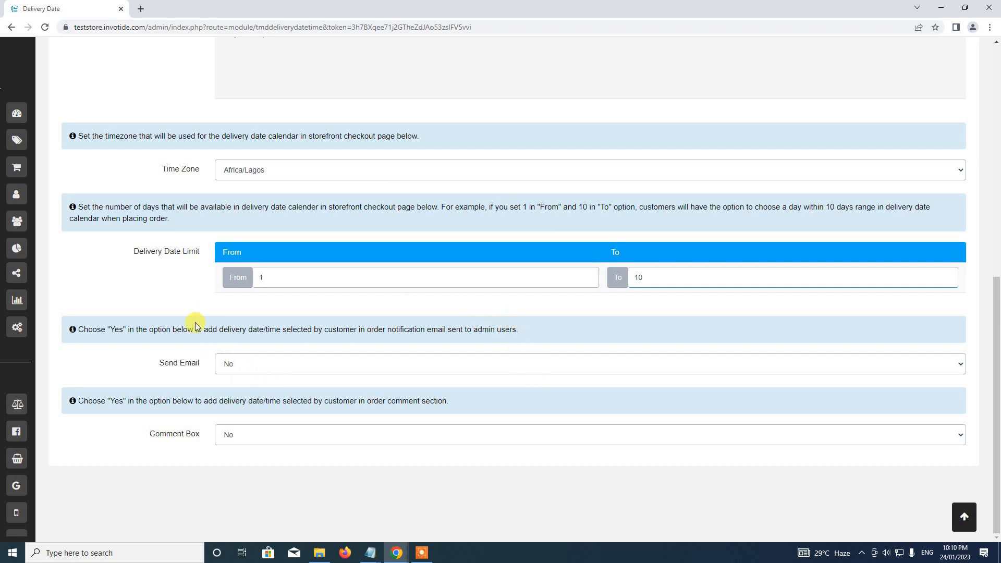
scroll(188, 326, up, 2)
scroll(167, 360, down, 2)
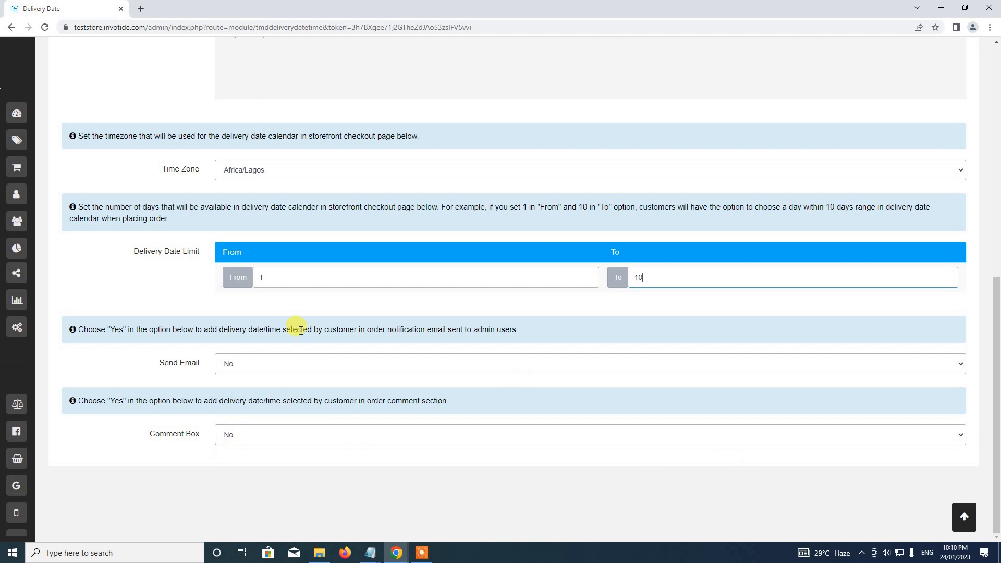
scroll(300, 330, up, 10)
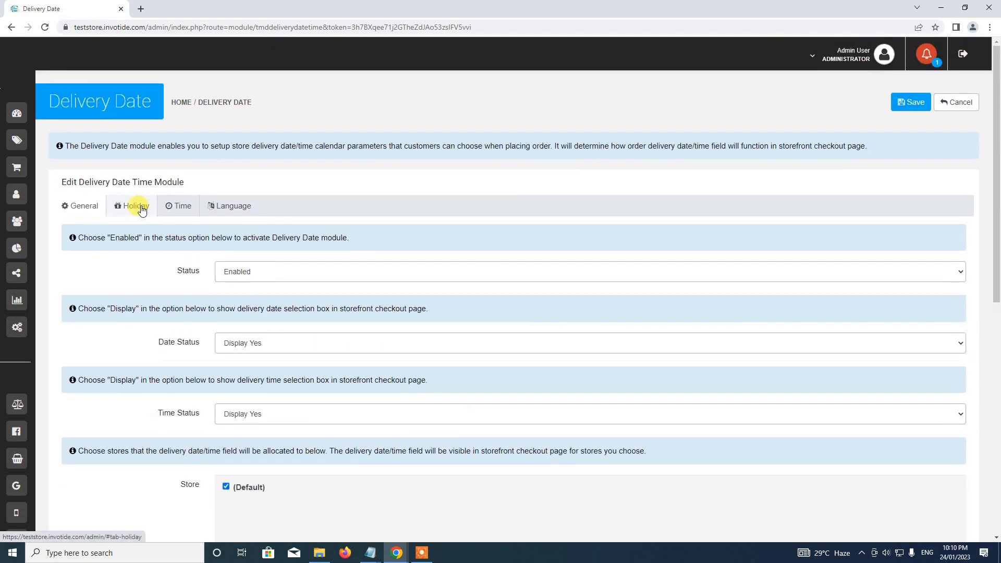
Mark Saturday and Sunday as weekend leave days, adding then removing a 2023-01-24 holiday row
click(133, 208)
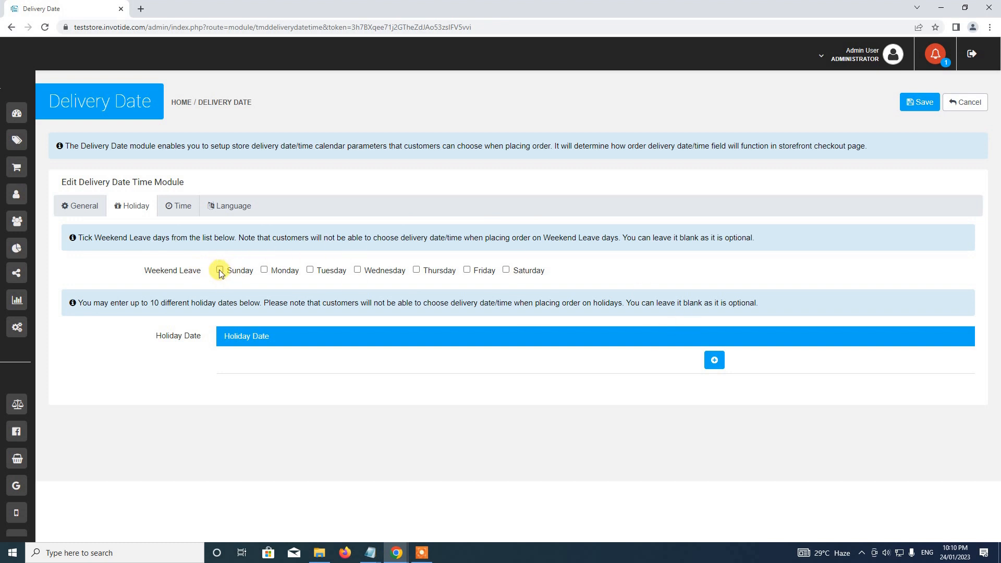
click(517, 268)
click(714, 362)
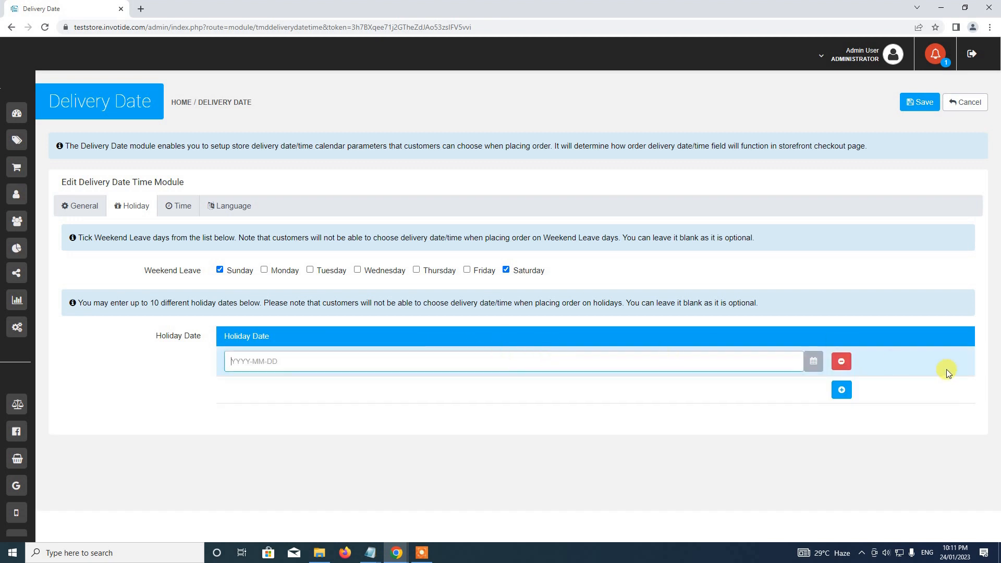
click(813, 361)
click(813, 361)
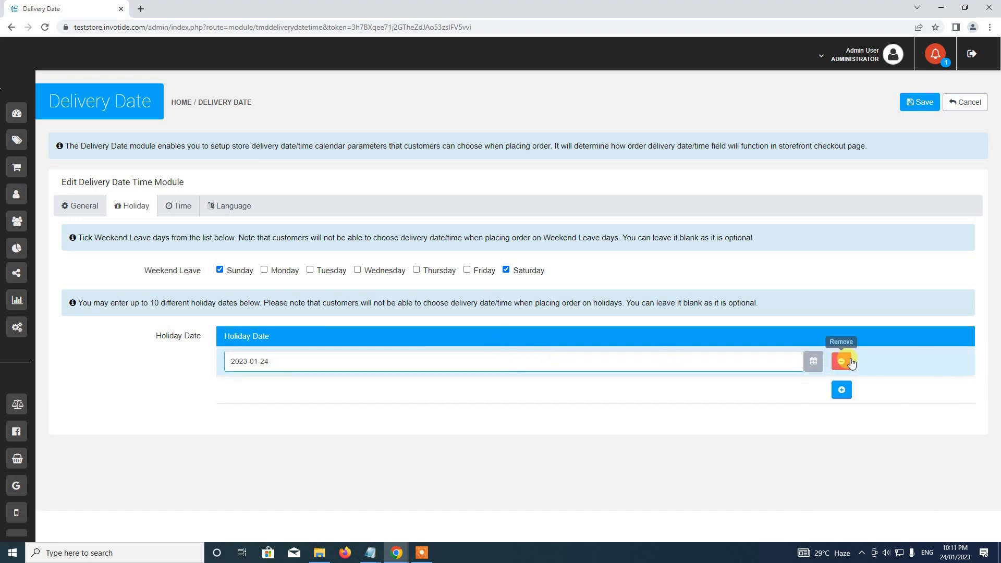
click(841, 360)
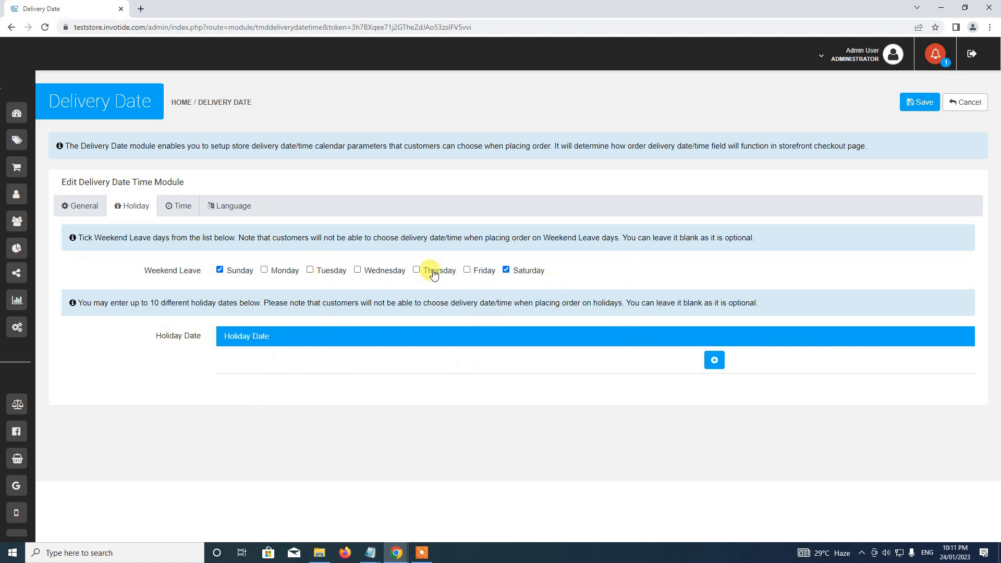
click(174, 209)
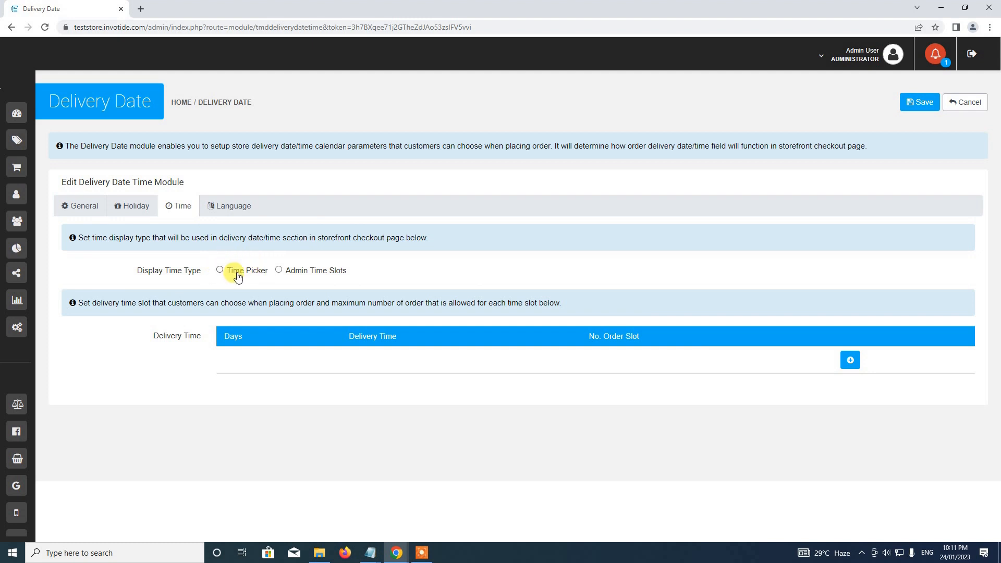
Under Admin Time Slots, add a Sunday 10:00 slot limited to 10 orders
click(279, 271)
click(240, 271)
click(284, 273)
click(844, 357)
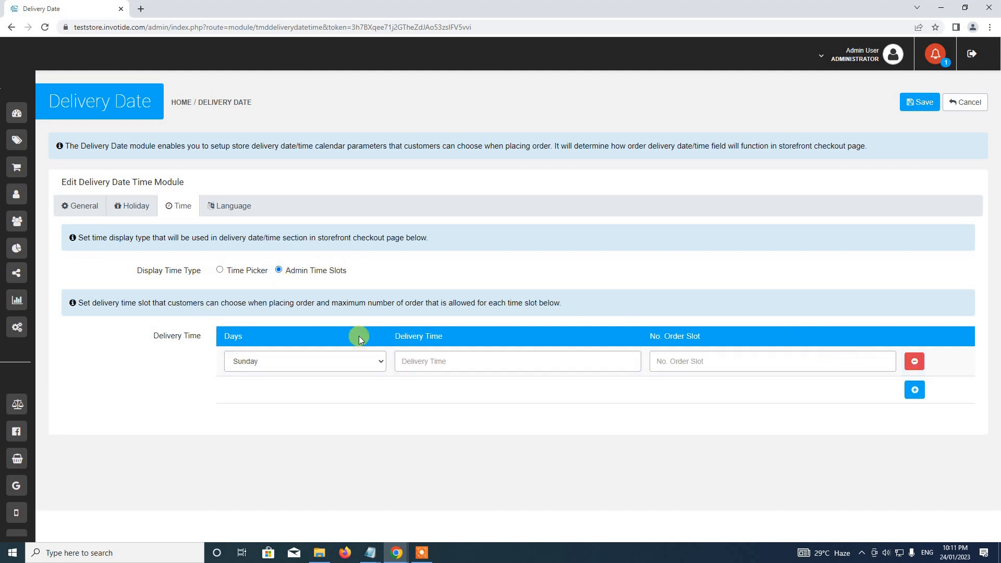
click(451, 359)
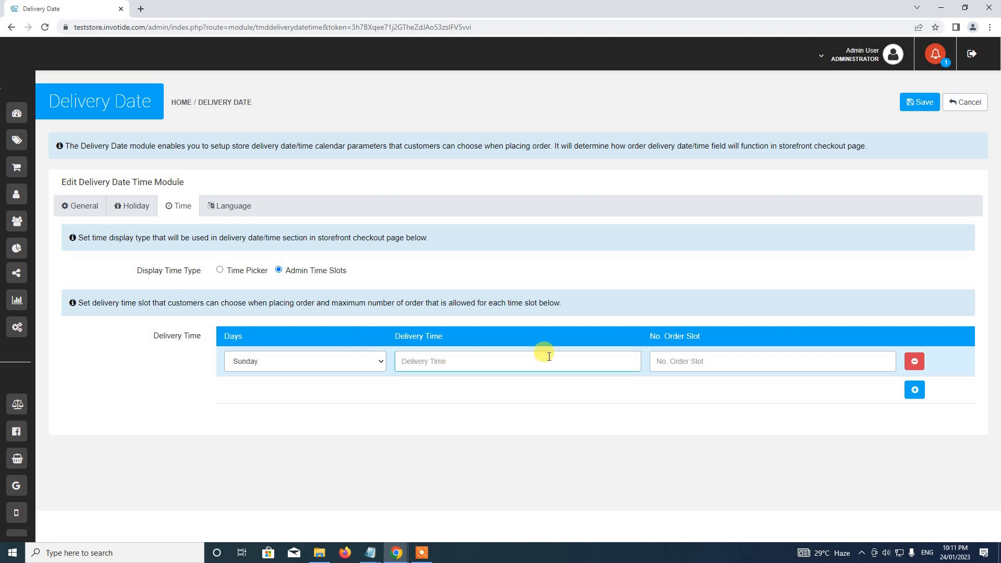
text(10:00)
click(683, 357)
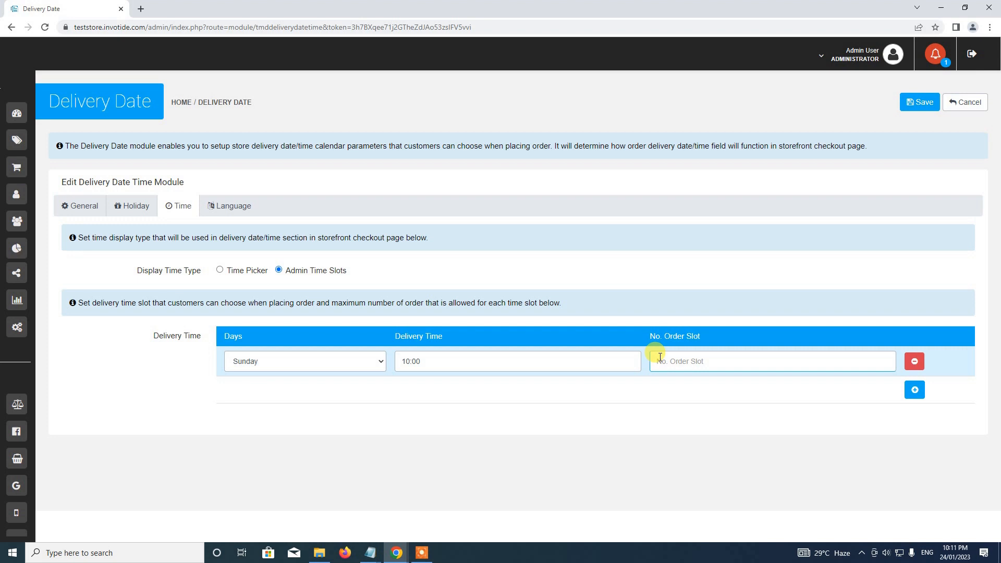
text(10)
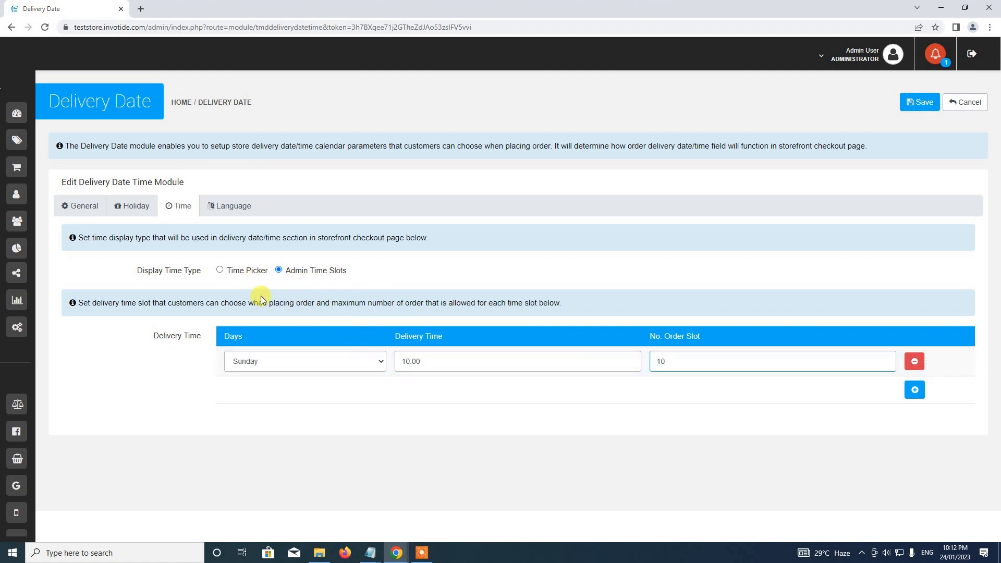
Switch the delivery time display type back to Time Picker
click(247, 272)
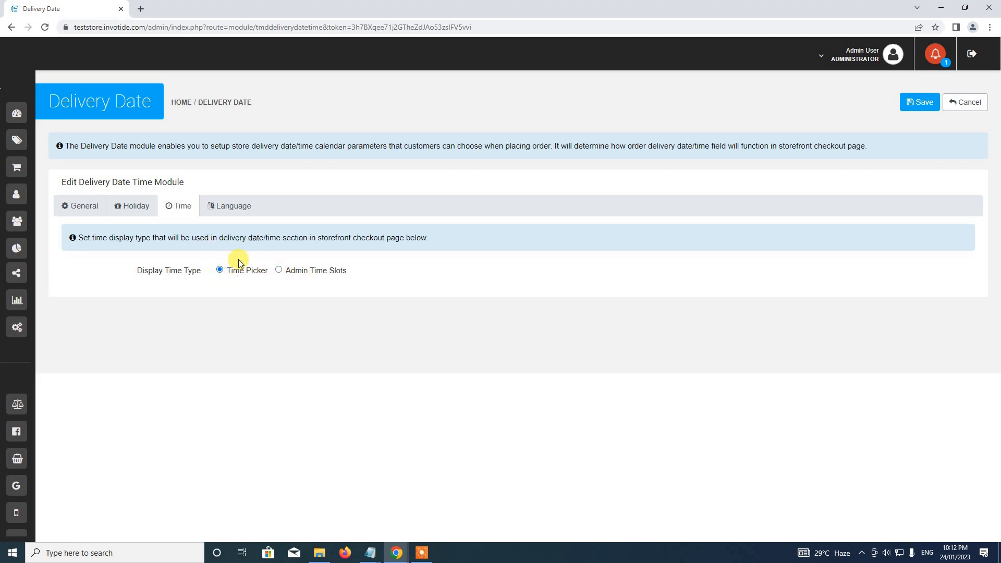
click(299, 272)
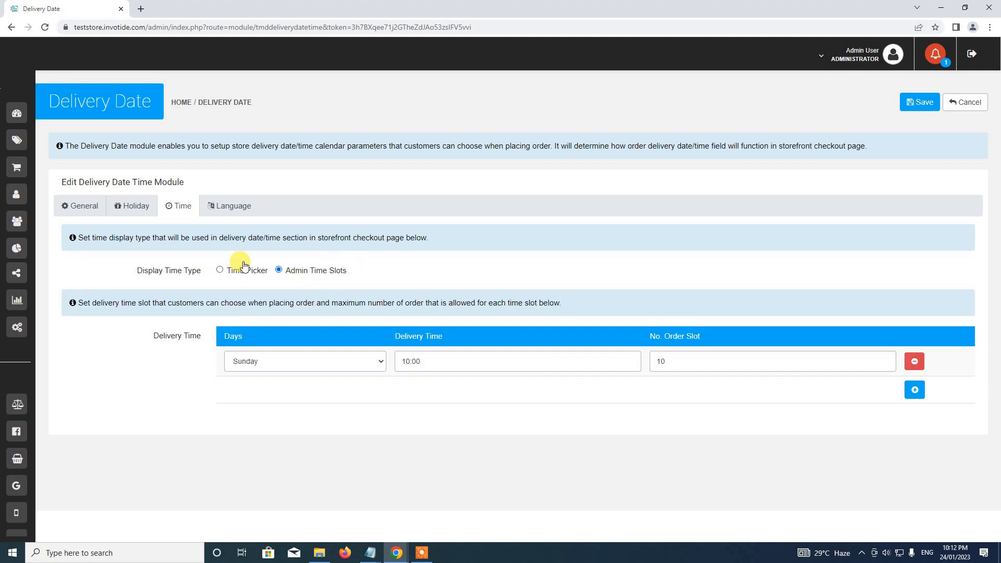
click(219, 270)
click(224, 207)
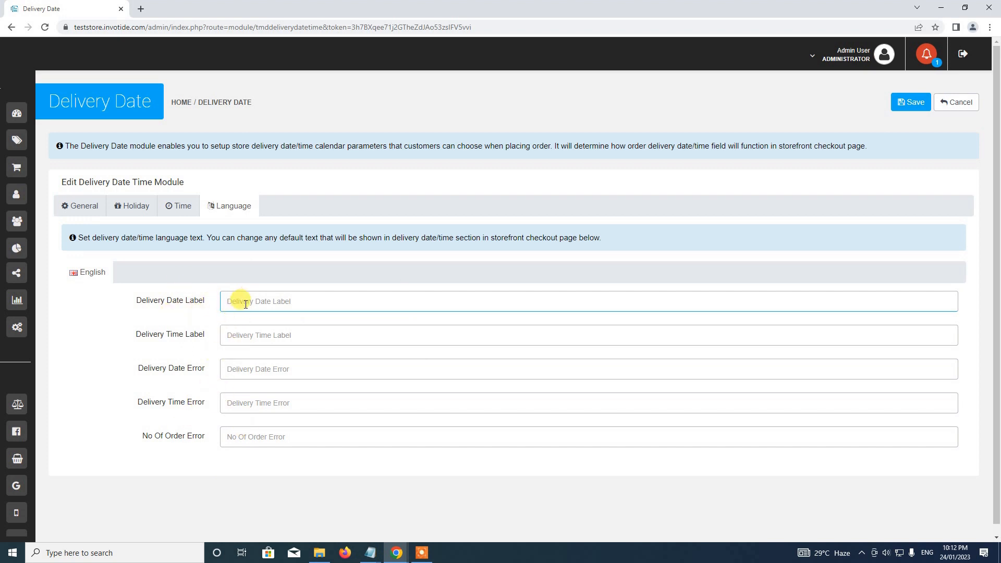
Enter the field labels 'Delivery Date' and 'Delivery Time'
text(Delivery Date)
key(Tab)
text(De)
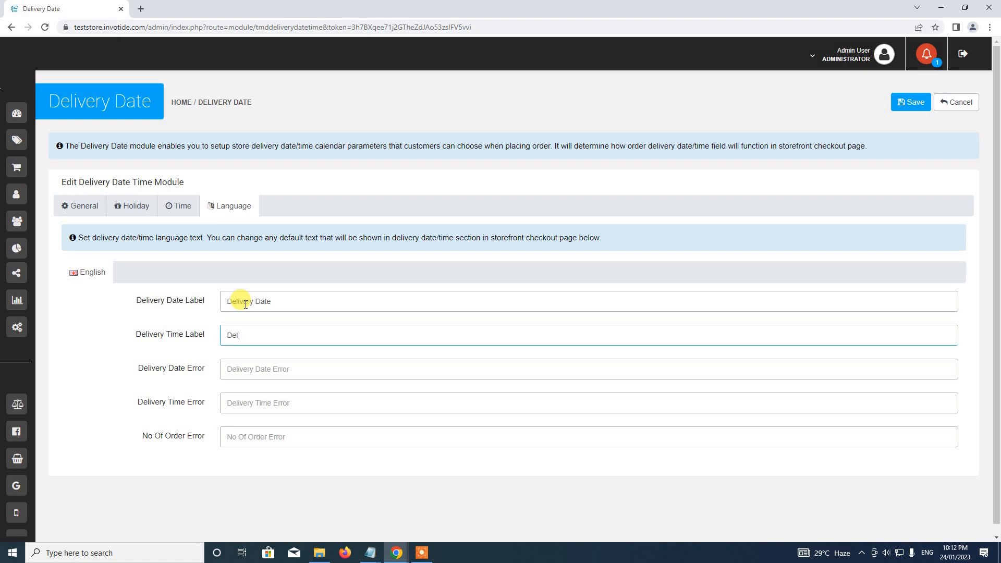
text(livery Time)
Fill in the date and time error messages and the 'No available order slot' error
click(262, 370)
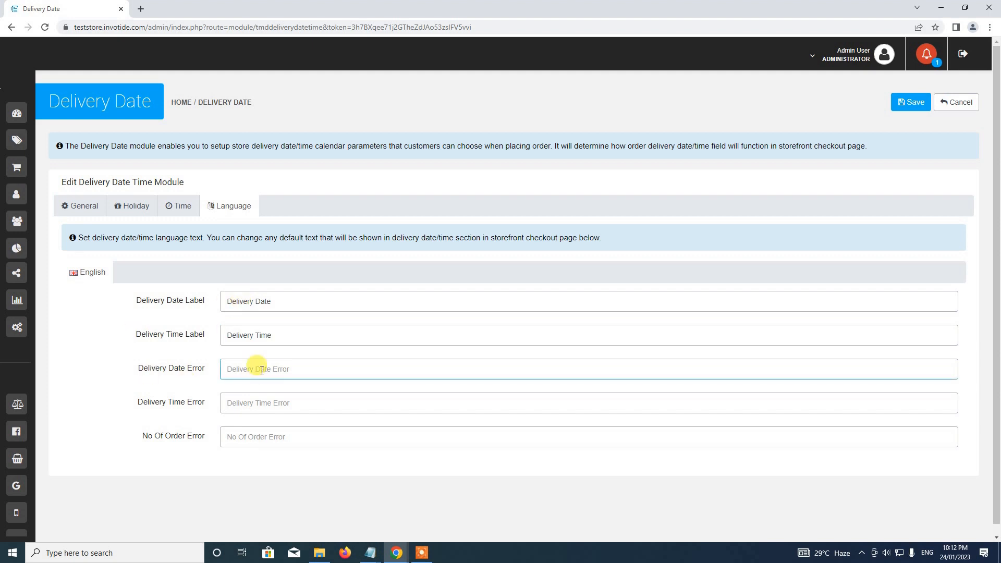
text(Please enter delivery date)
click(295, 400)
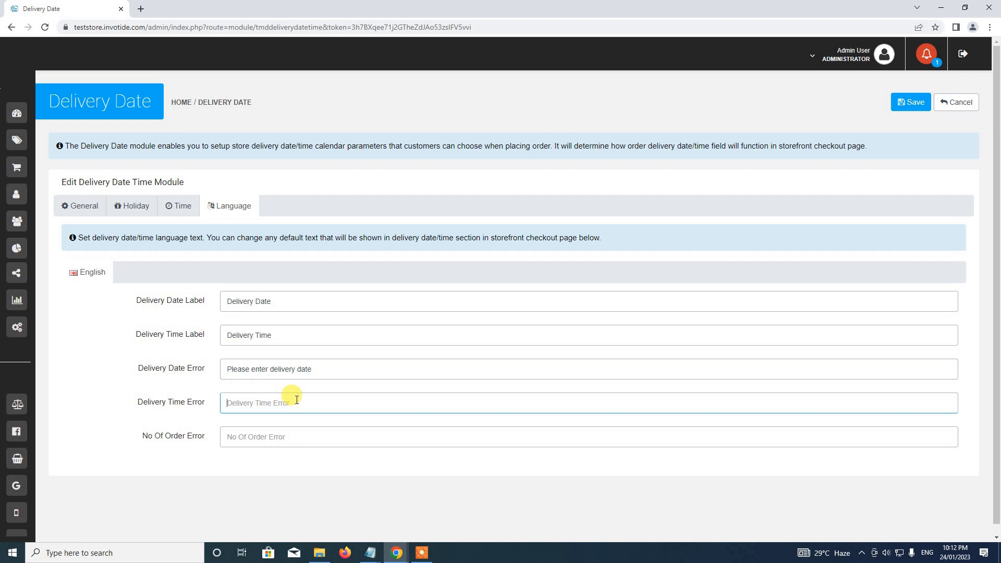
text(Please enter delivery time)
click(237, 436)
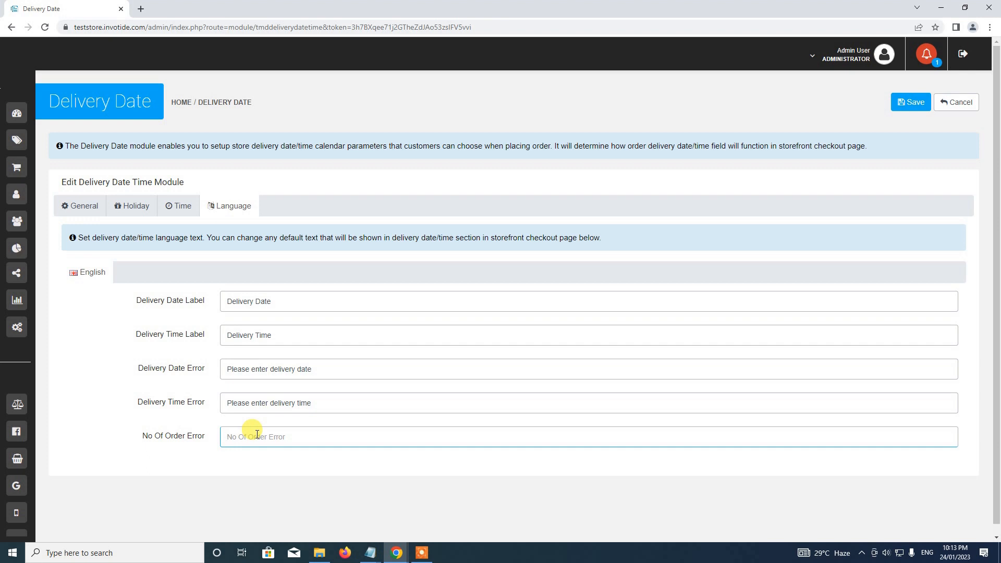
text(E)
key(BackSpace)
key(BackSpace)
text(No available order slot)
click(167, 207)
Review the General, Holiday, Time and Language tabs of the module settings
click(133, 206)
click(86, 207)
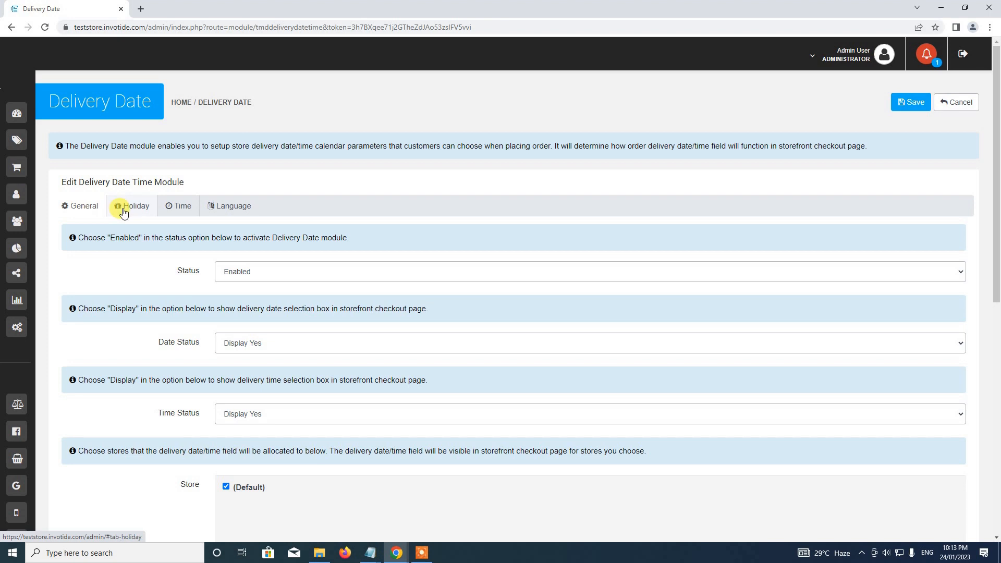
click(123, 211)
click(179, 206)
click(229, 206)
click(83, 206)
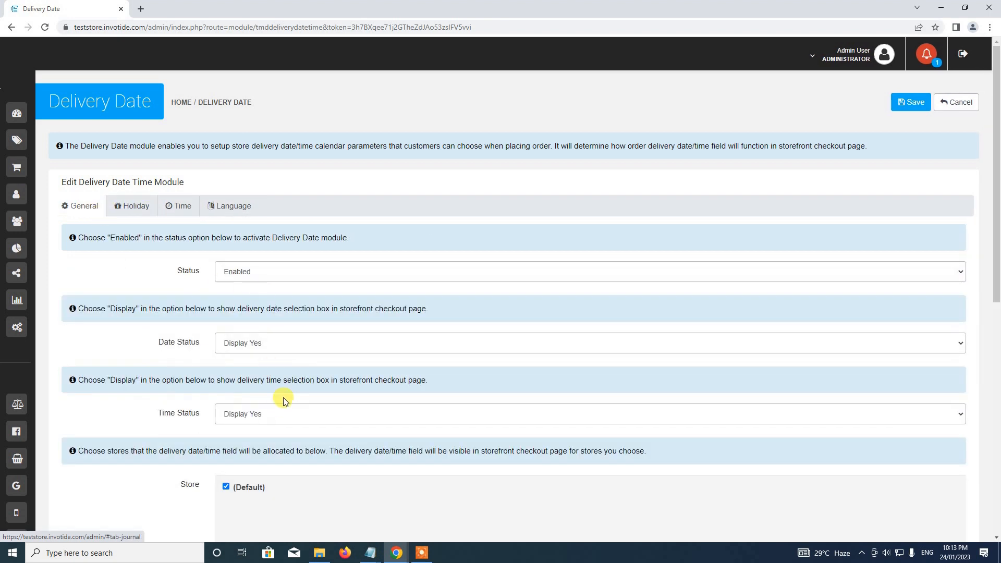
scroll(268, 385, down, 9)
scroll(268, 385, up, 9)
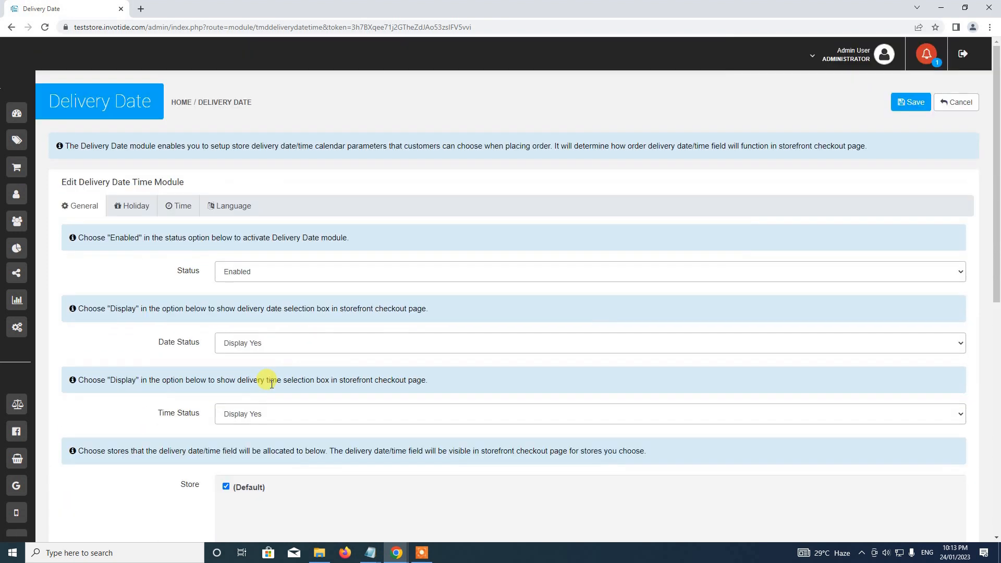
Save the Delivery Date module settings and dismiss the success alert
click(910, 102)
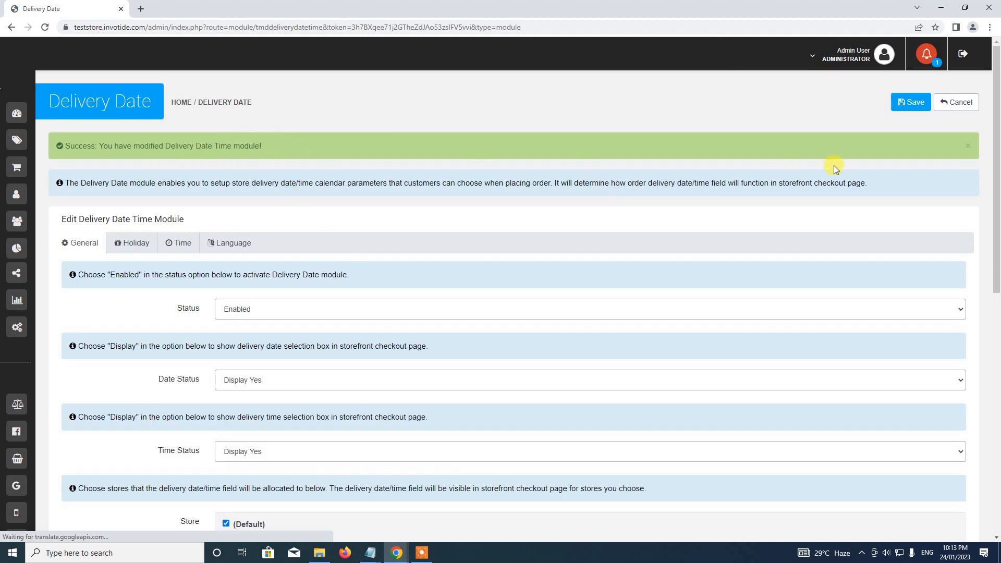
click(968, 146)
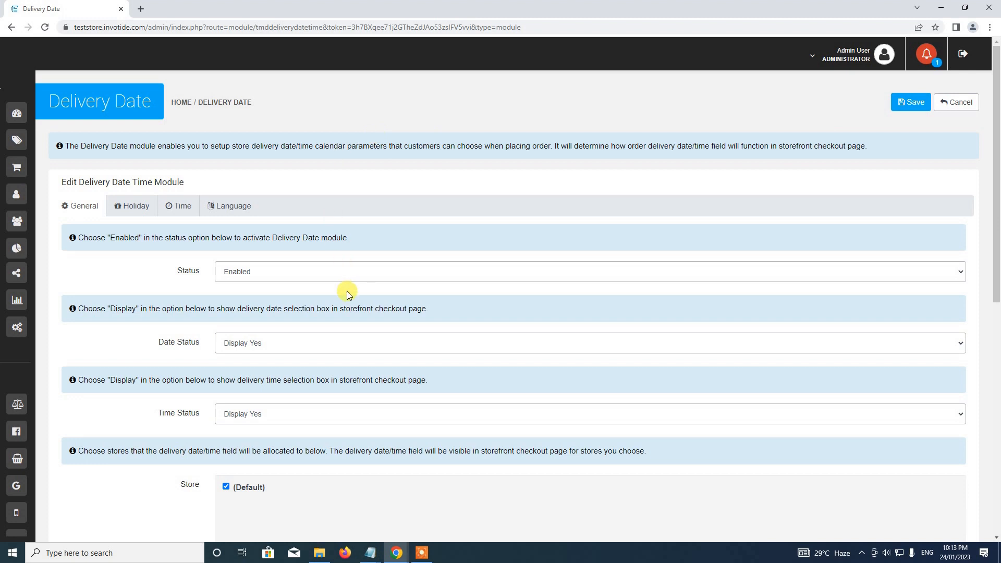
click(834, 49)
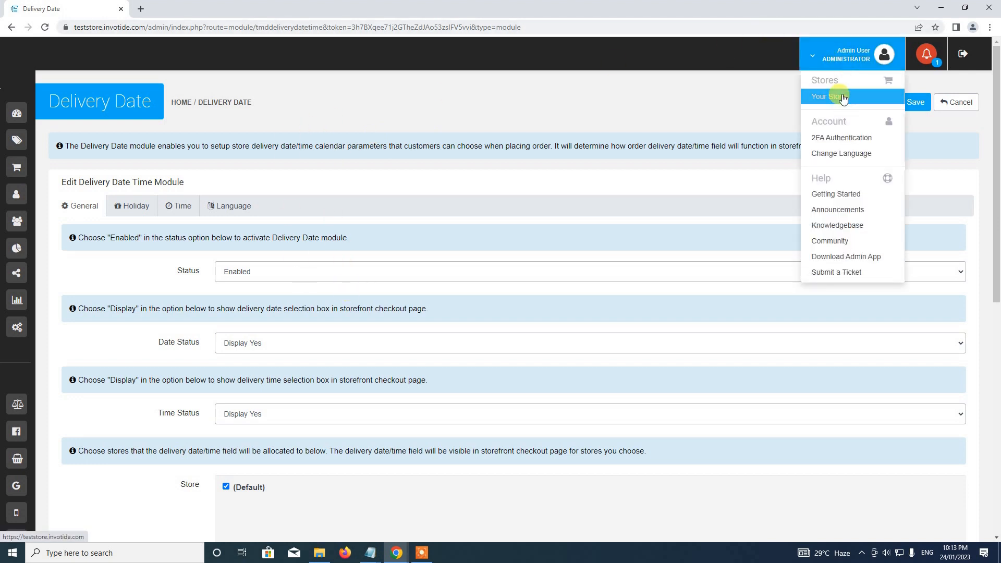
Open the storefront in a new tab and add Product 1 ($100) to the cart
click(843, 99)
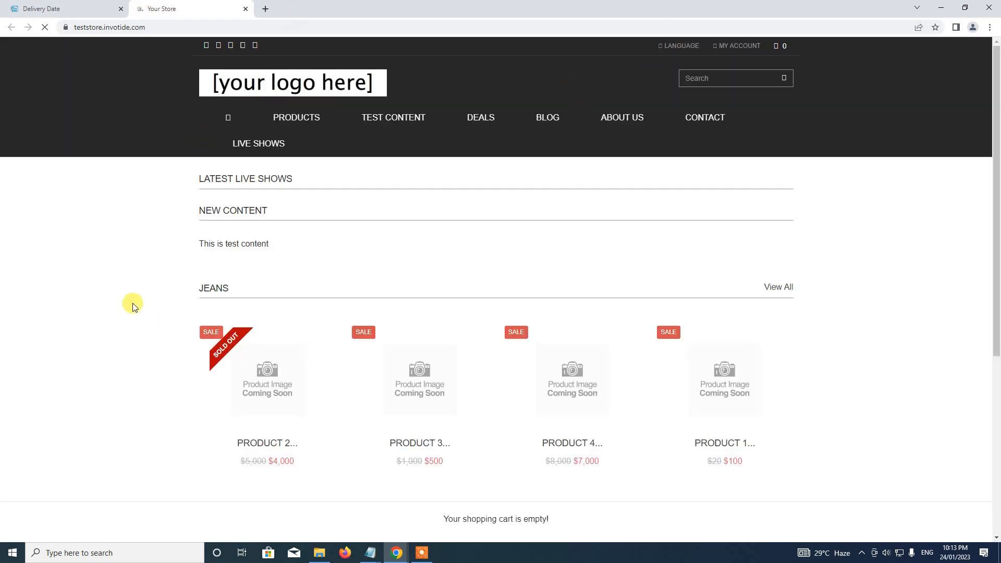
scroll(130, 300, down, 3)
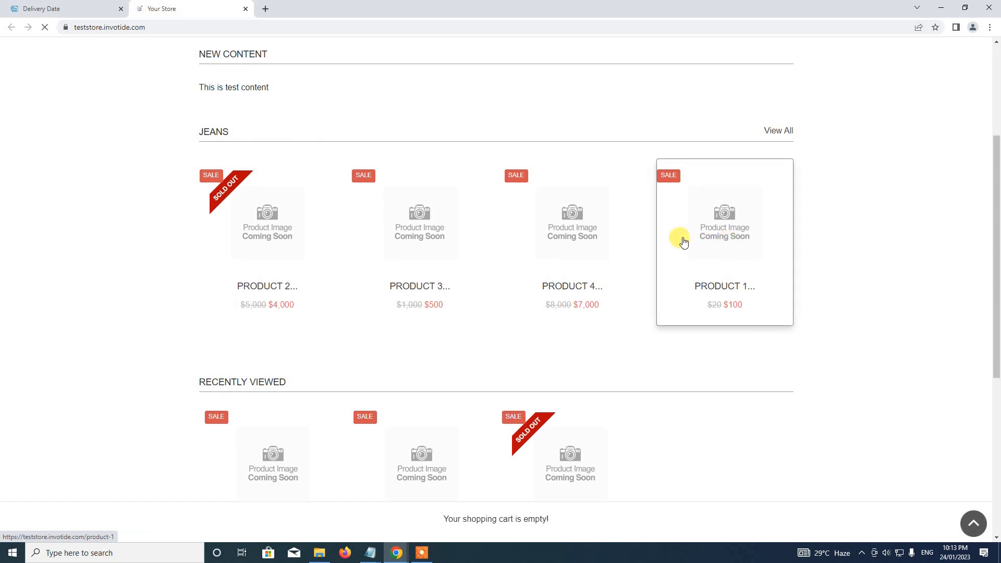
scroll(683, 239, down, 3)
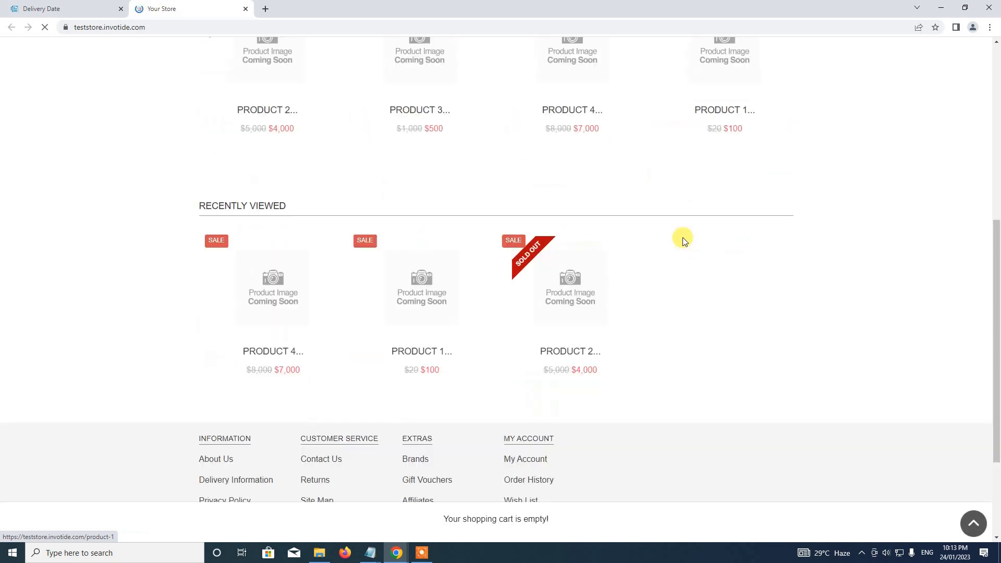
scroll(683, 238, up, 4)
click(723, 289)
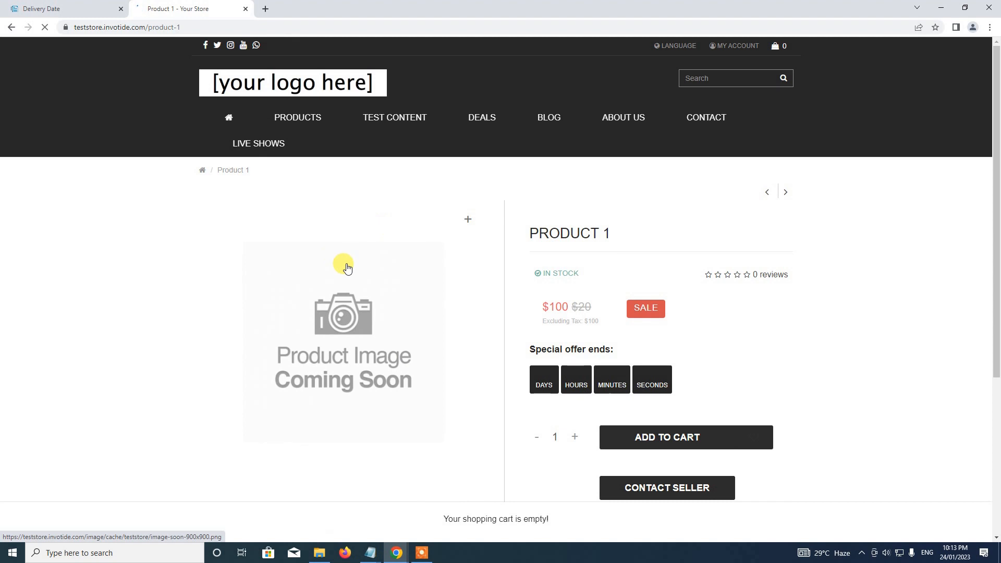
scroll(342, 265, down, 3)
click(697, 287)
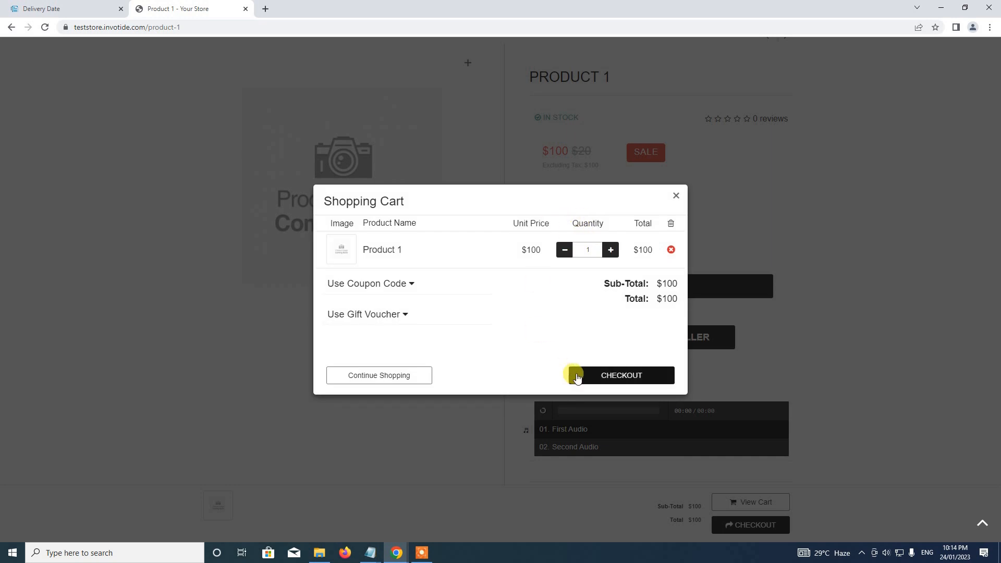
Proceed from the cart to the storefront Checkout page
click(599, 376)
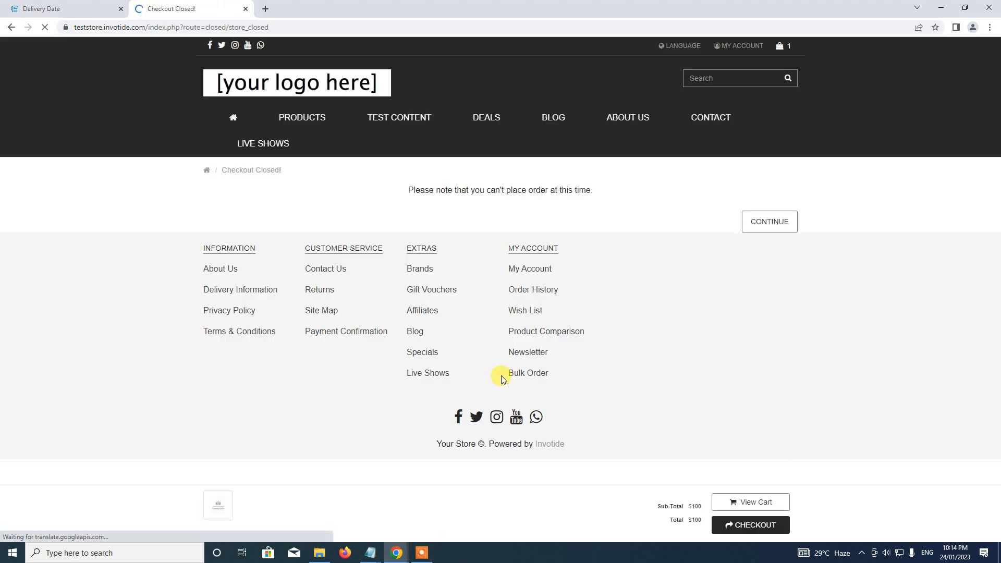
click(422, 552)
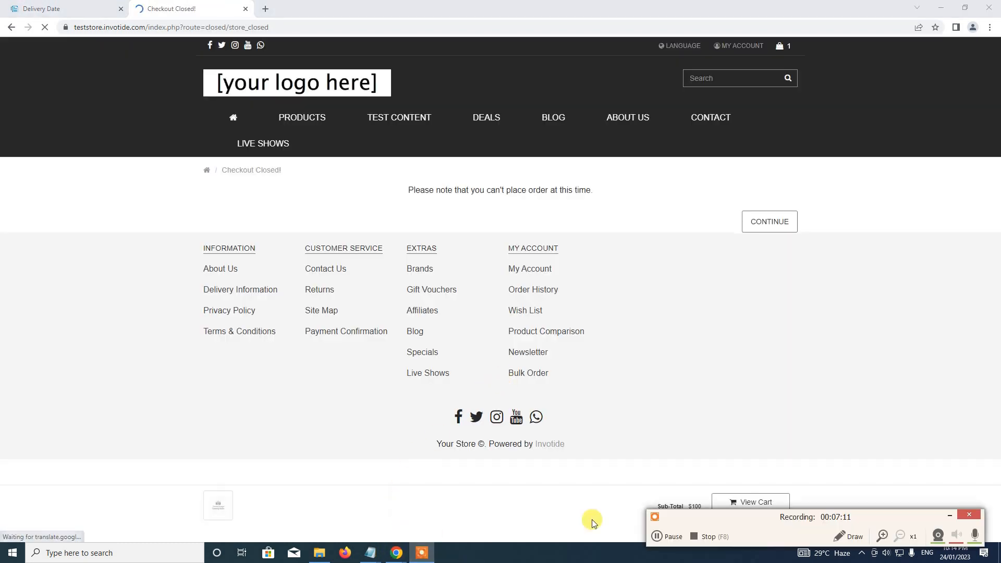
click(670, 536)
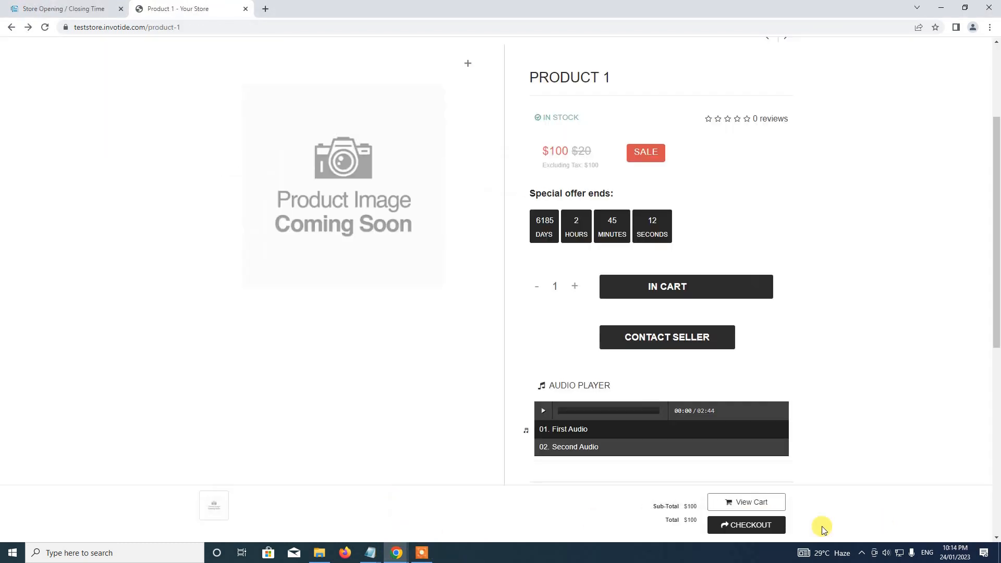
click(764, 530)
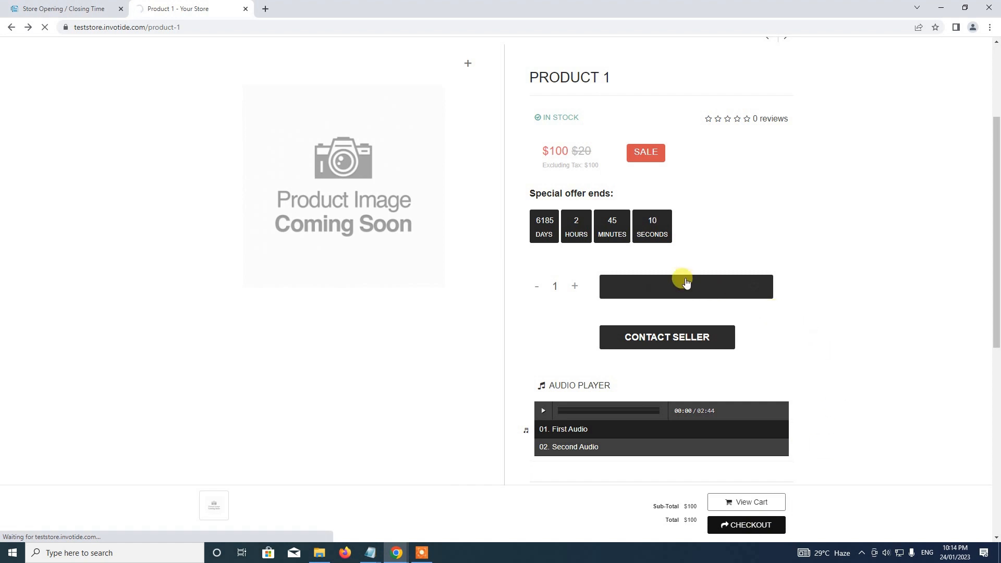
scroll(443, 201, down, 4)
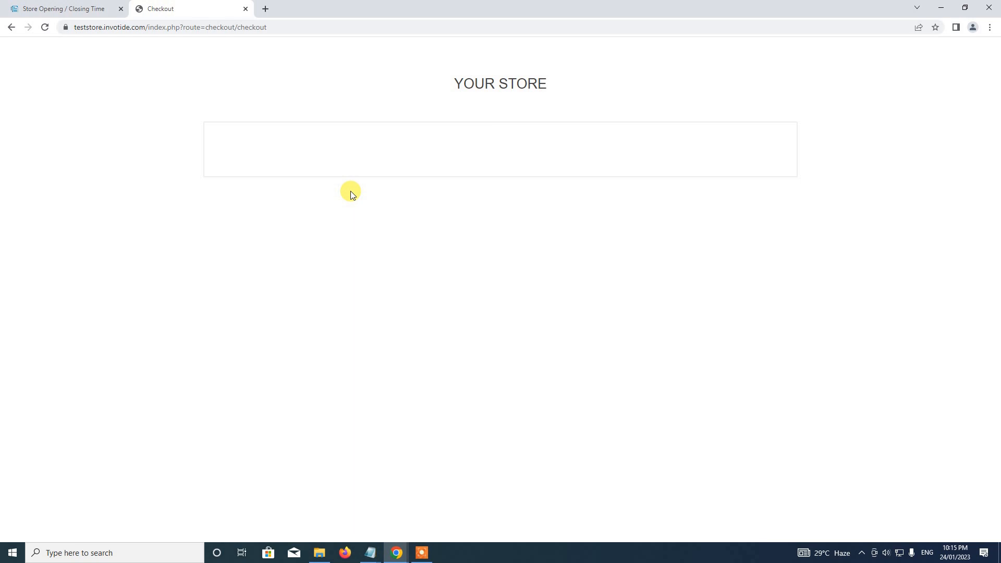
Log in as a returning customer with the saved account e-mail and keep the existing delivery address
click(561, 225)
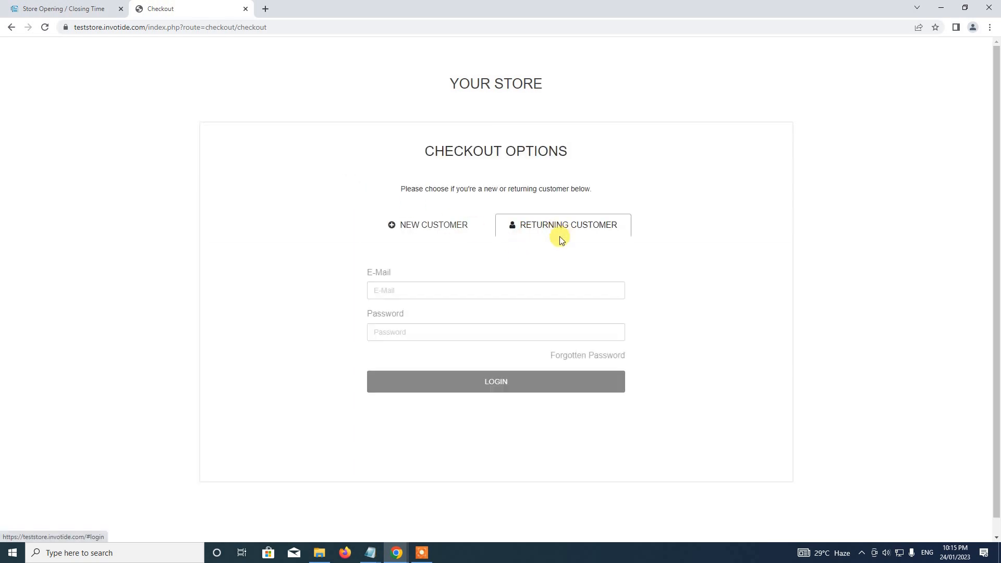
click(516, 290)
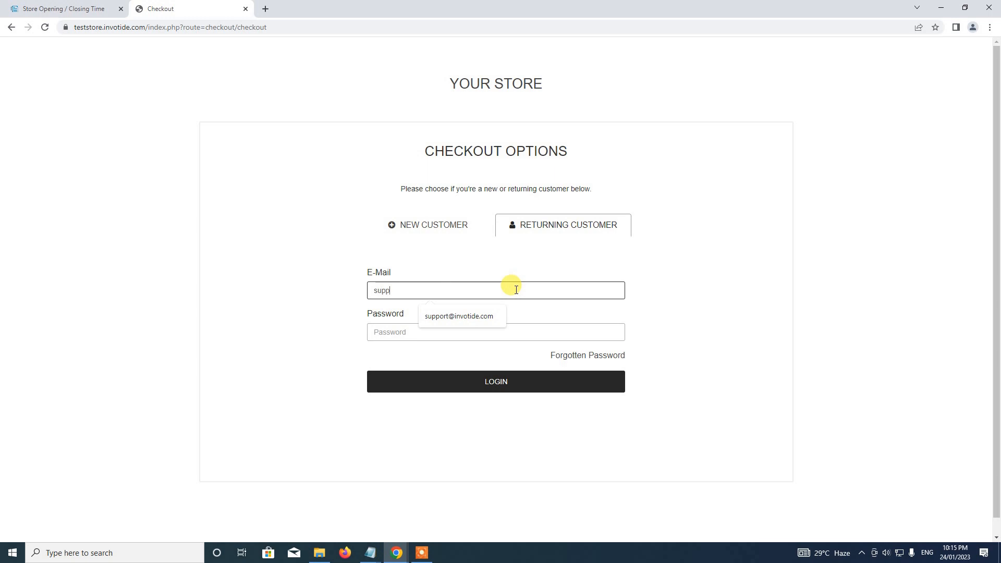
key(Tab)
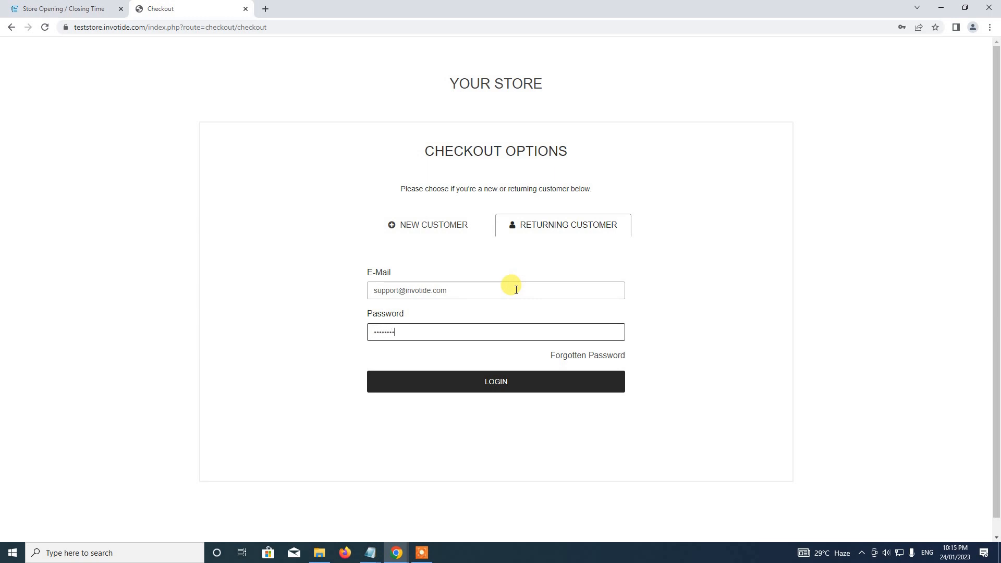
click(502, 383)
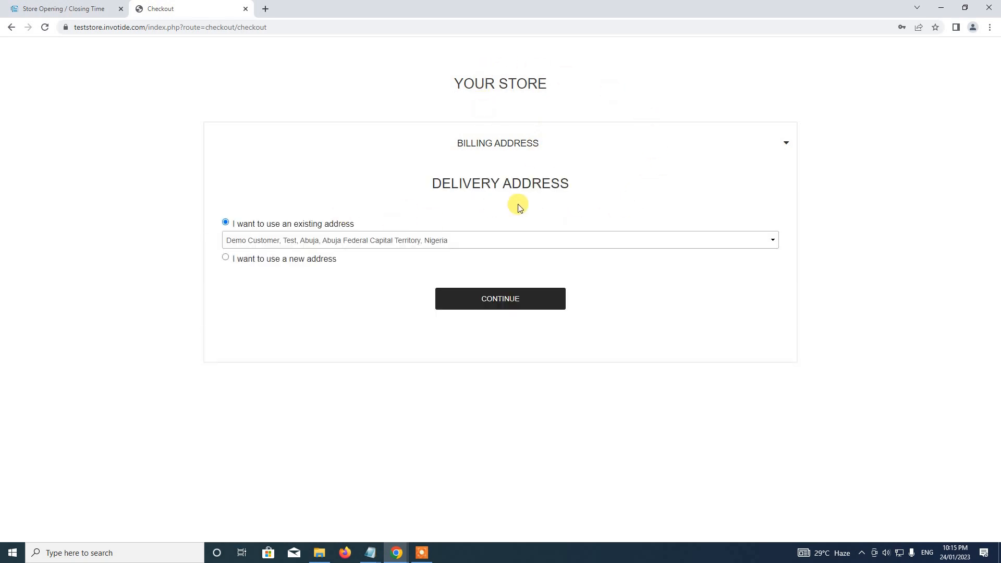
click(501, 301)
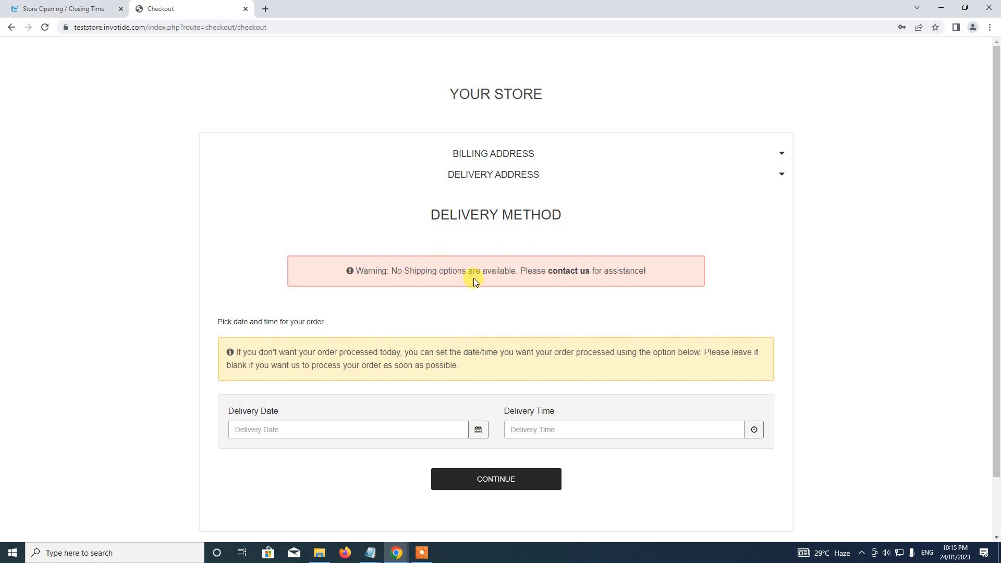
Pick 25 January 2023 as the delivery date from the calendar
scroll(474, 282, down, 2)
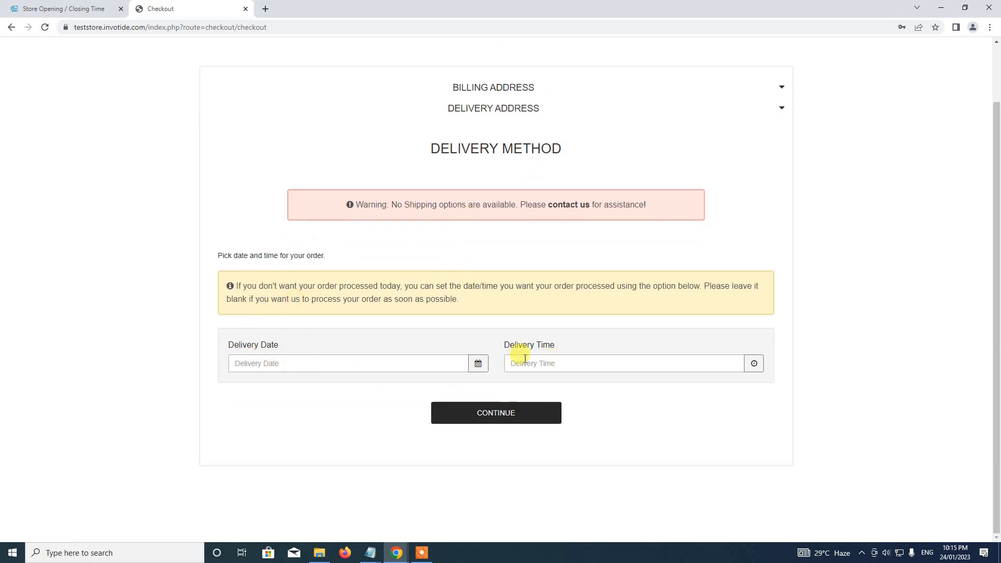
click(404, 359)
click(577, 362)
click(382, 360)
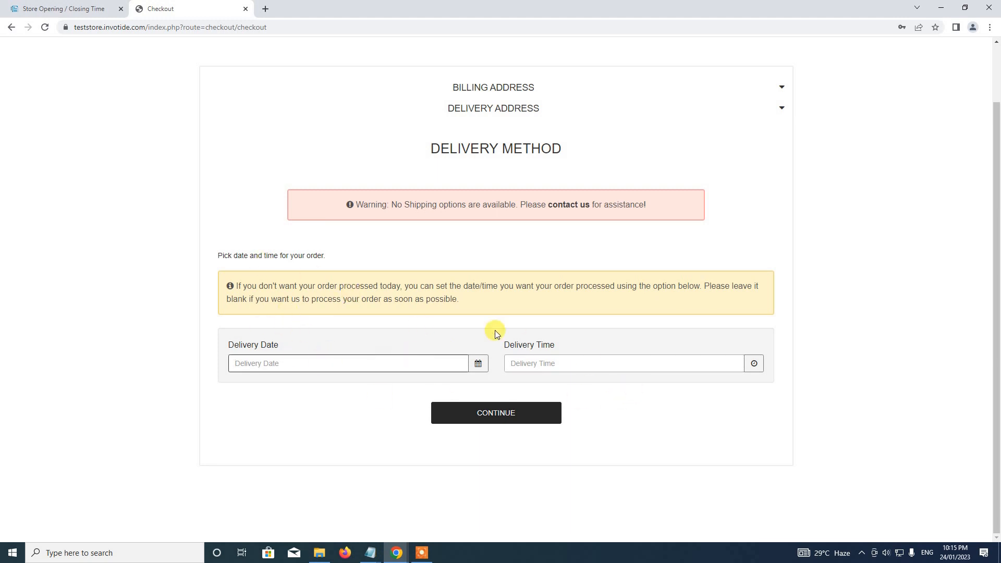
click(478, 365)
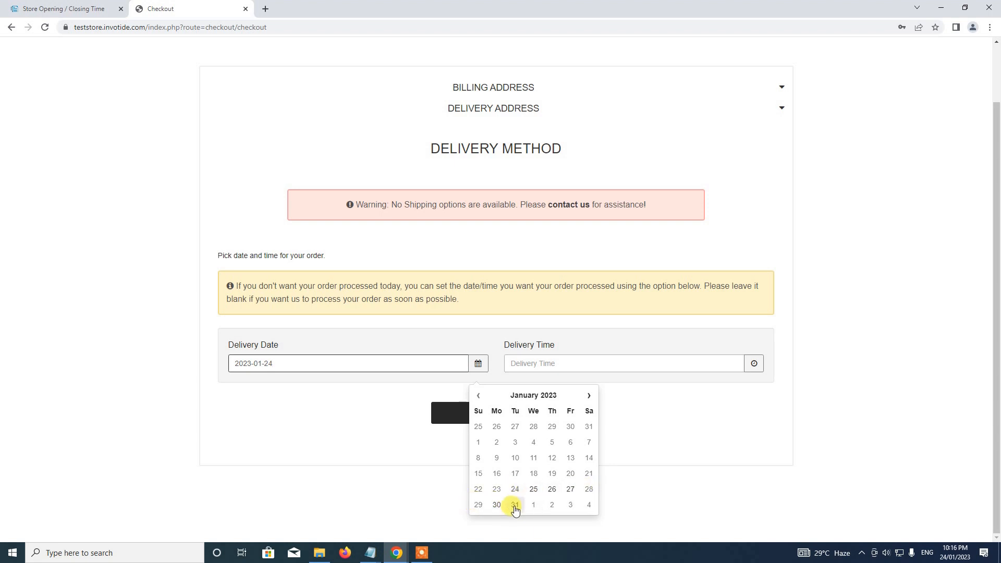
click(536, 494)
Set the delivery time to 09:17 and submit the delivery step
click(754, 363)
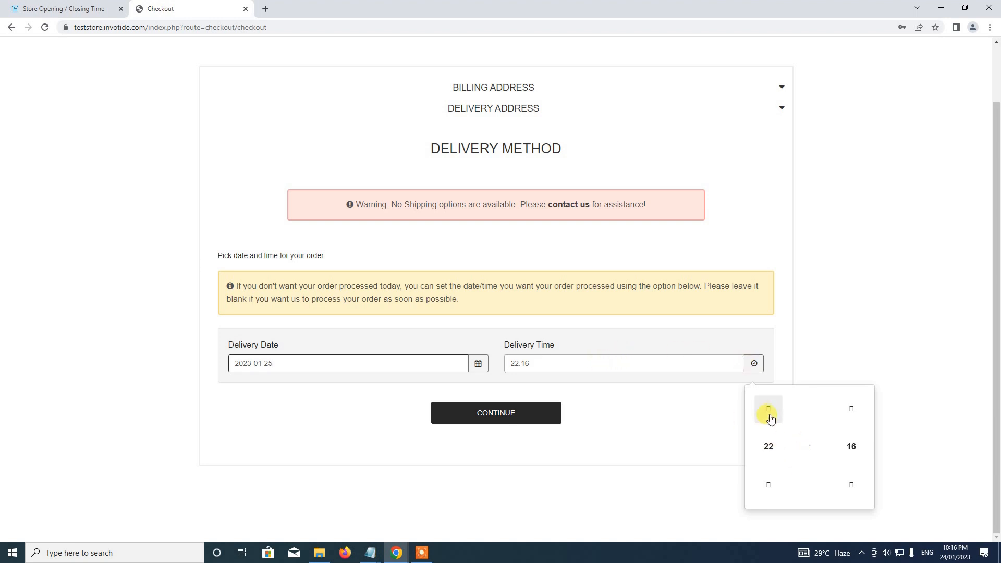
click(761, 453)
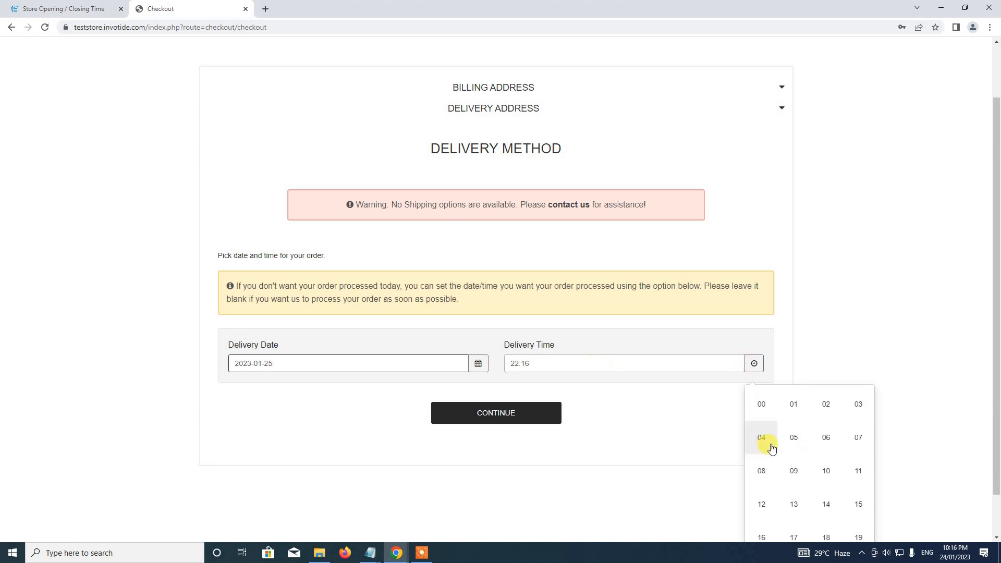
click(762, 413)
click(754, 363)
click(754, 363)
click(852, 417)
click(761, 450)
click(787, 471)
click(811, 364)
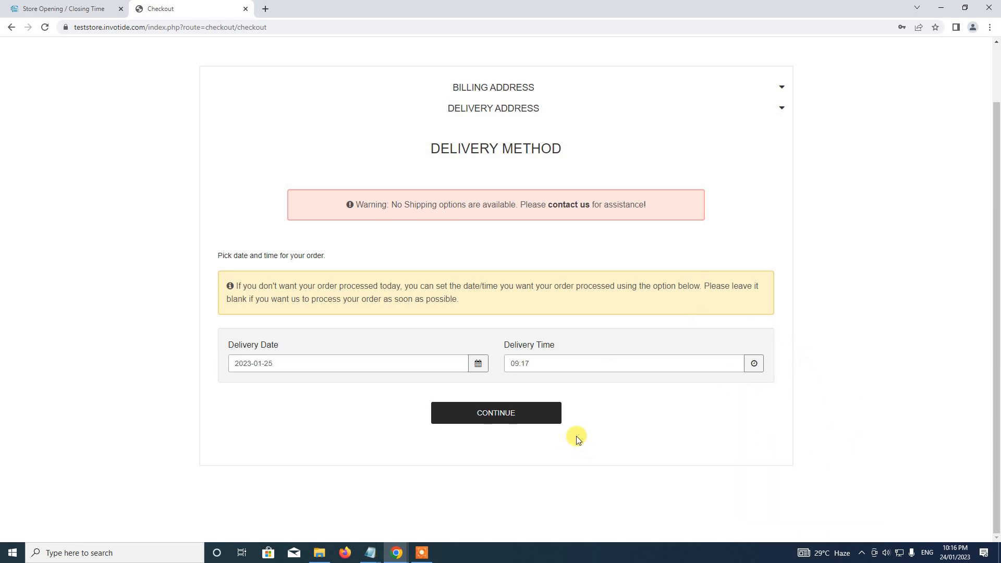
click(523, 424)
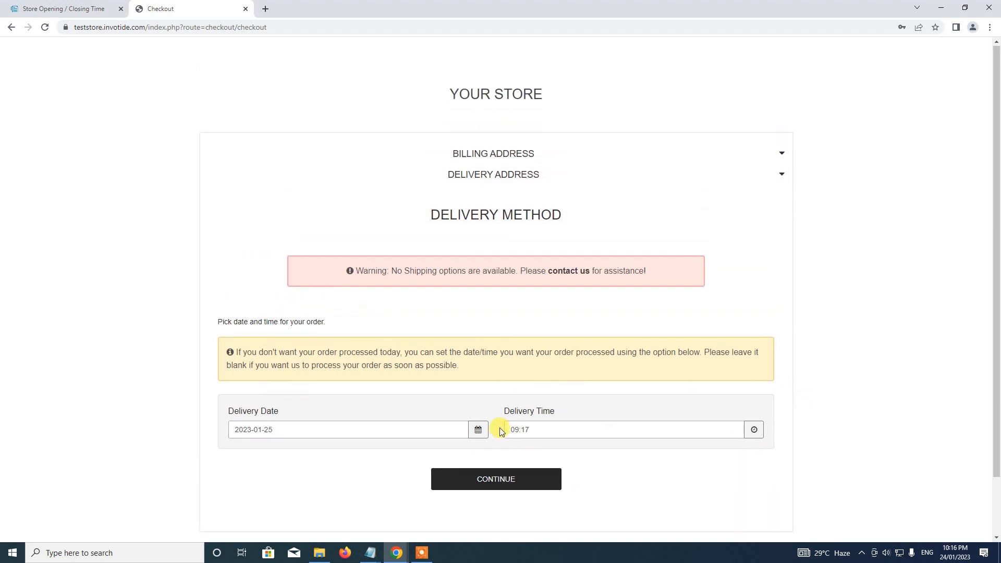
click(78, 8)
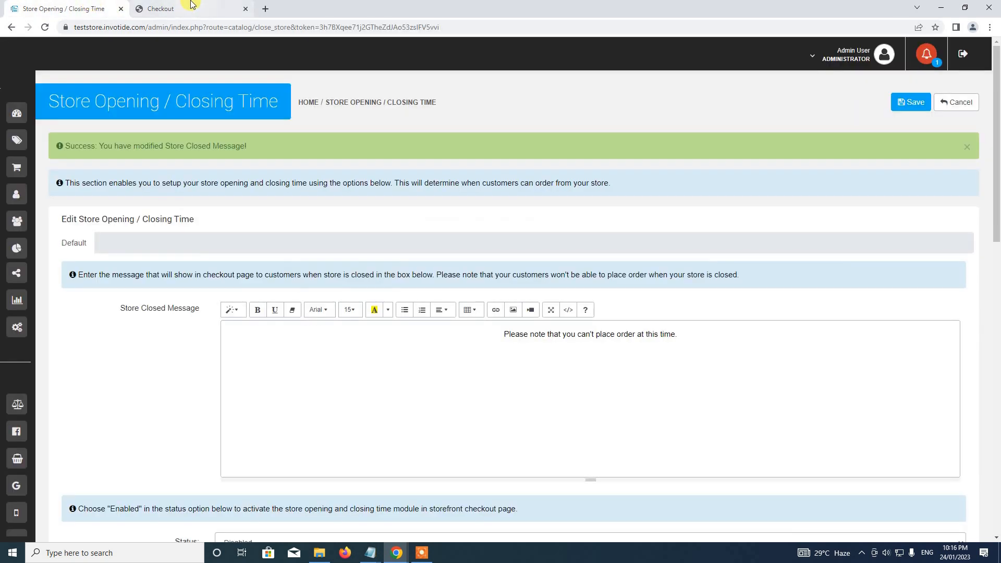
Open the admin Sales > Orders list to check its Delivery Date and Delivery Time columns
click(228, 10)
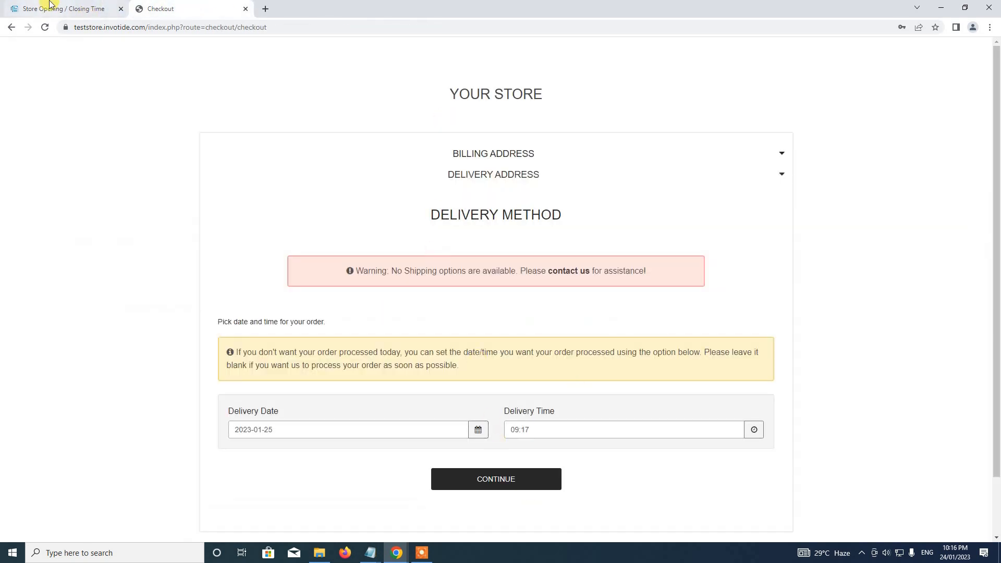
click(63, 9)
mouse_move(56, 190)
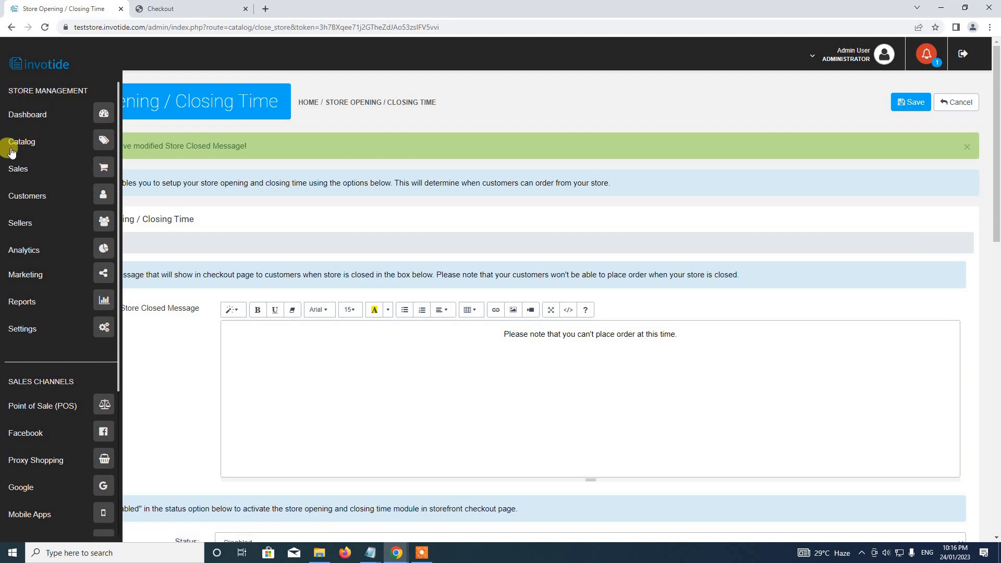
click(103, 172)
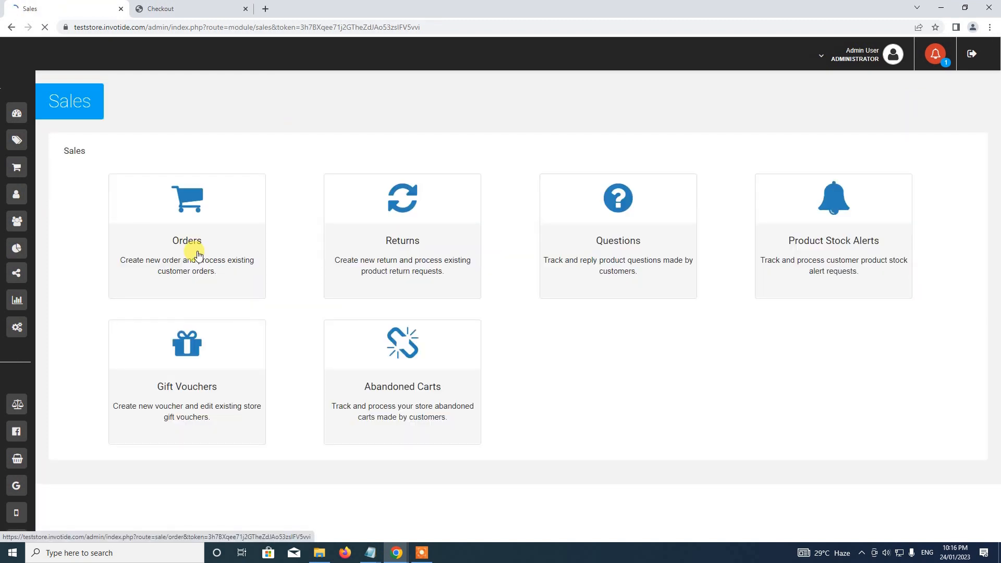
click(184, 223)
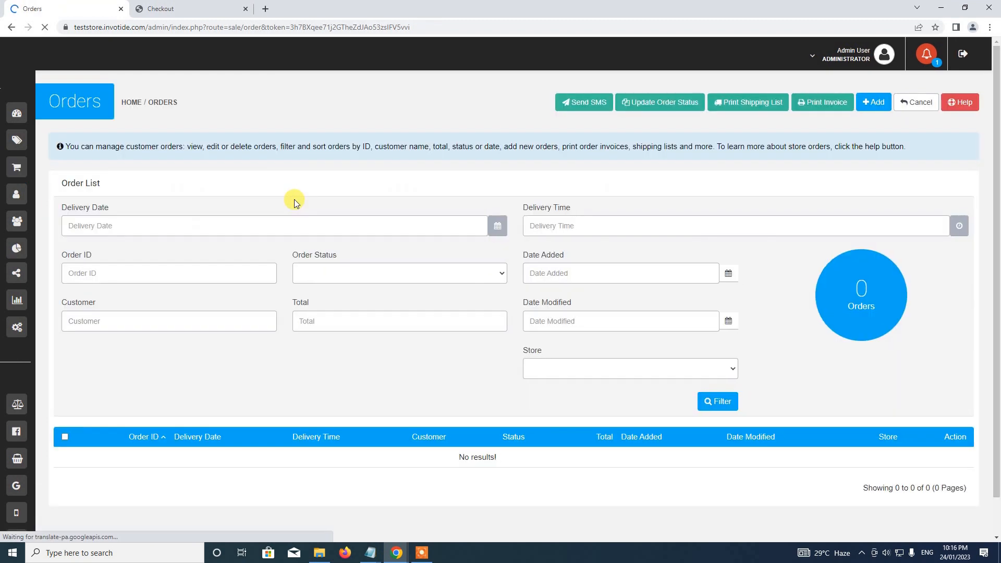
scroll(347, 296, down, 2)
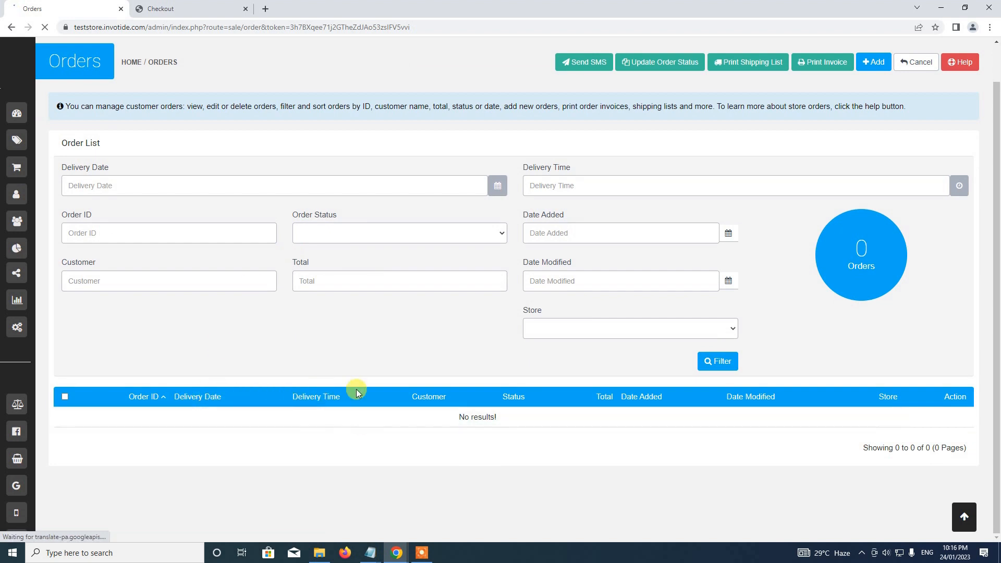
Compare the empty order list with the checkout, then close the storefront Checkout tab
click(162, 8)
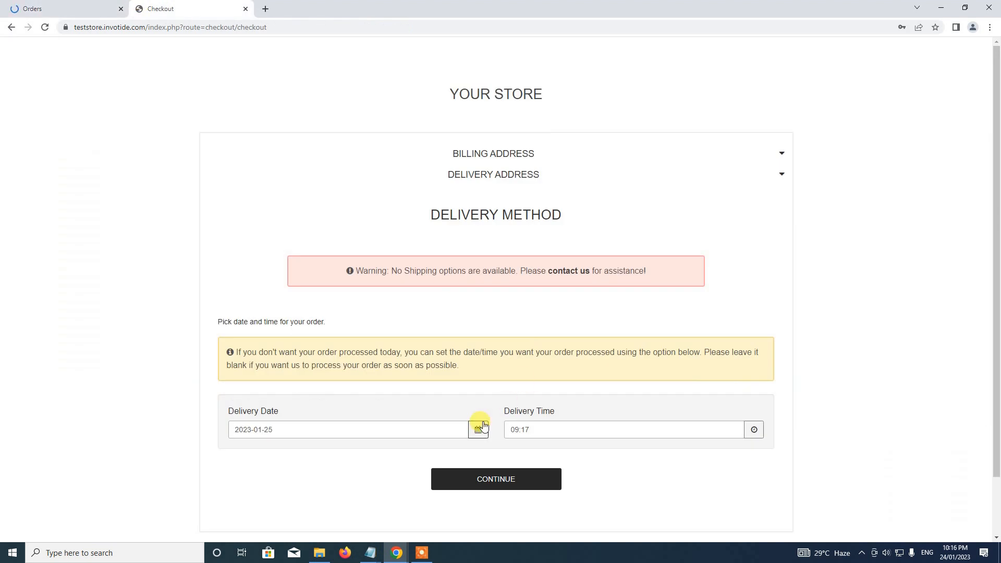
click(78, 8)
click(167, 9)
click(52, 6)
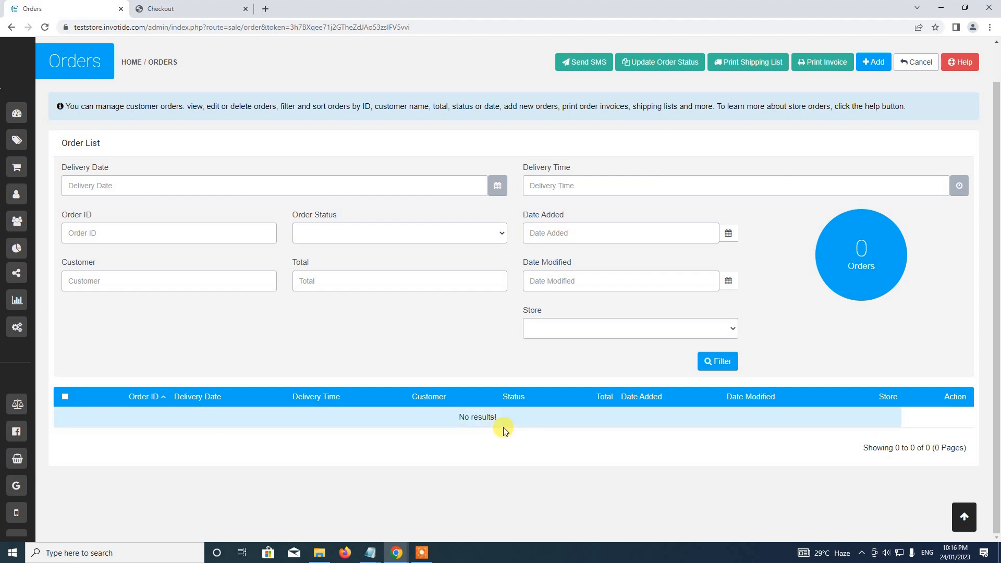
click(164, 7)
click(244, 9)
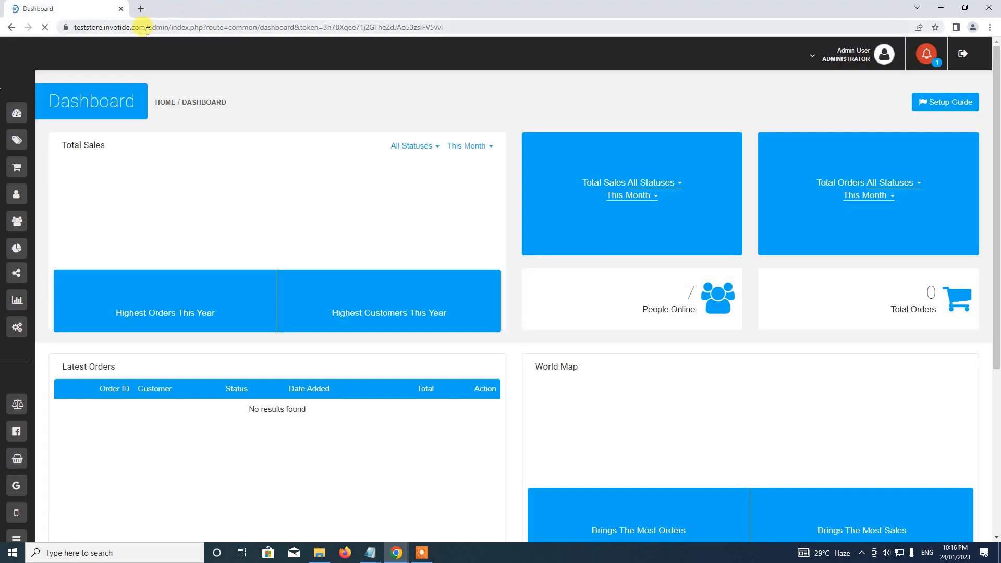